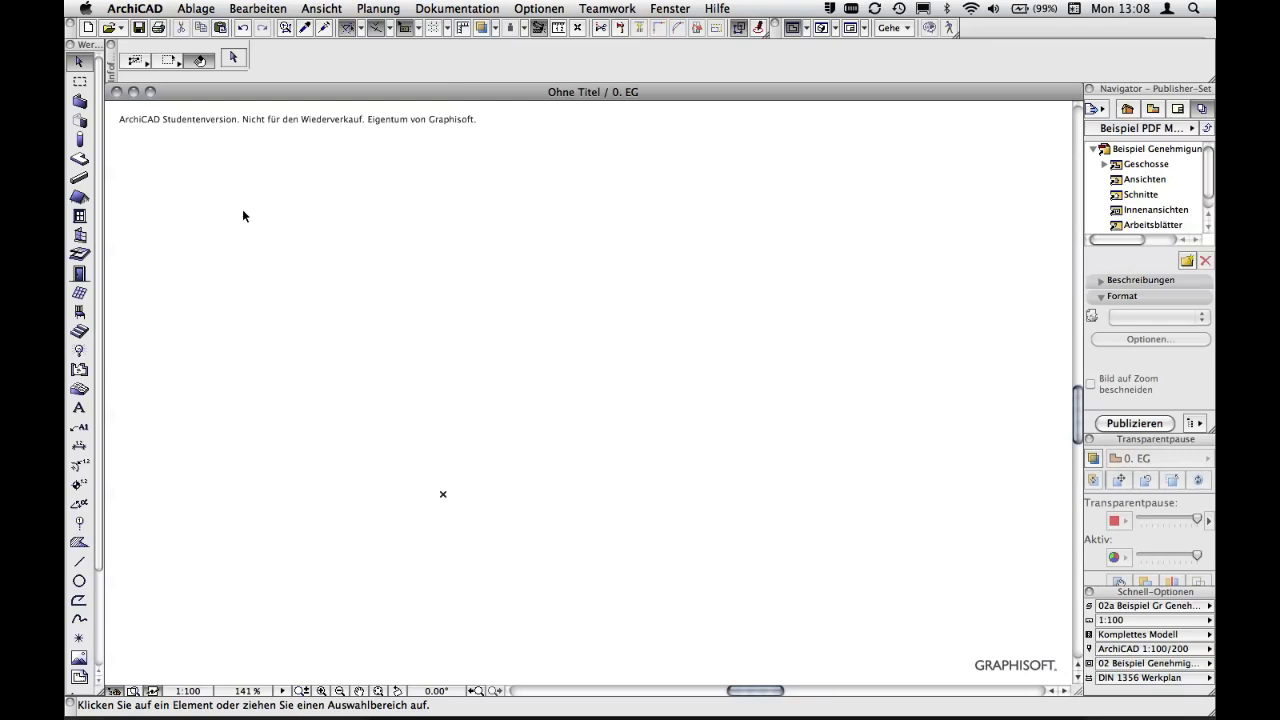
Step: Pick the Wall tool from the toolbox to start drawing walls on the ground floor
click(81, 104)
Step: Accept the default wall settings of 2.700 height and 0.365 thickness
key(super+t)
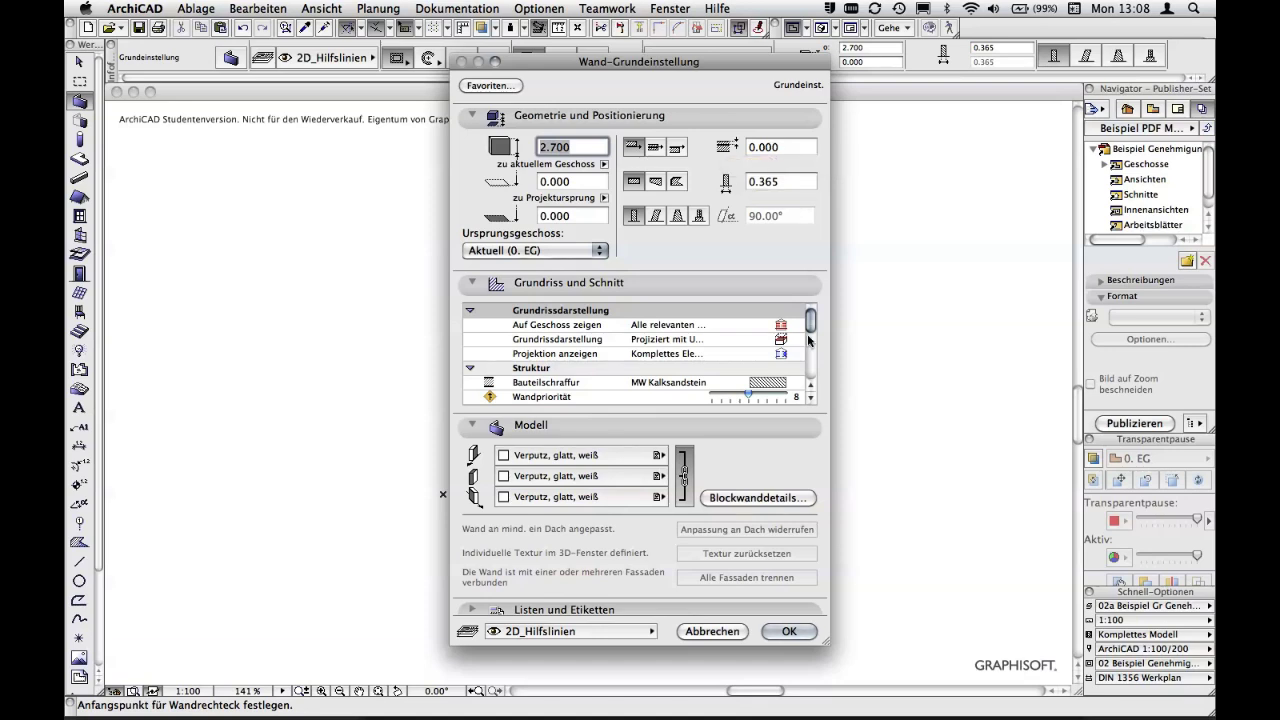
click(796, 633)
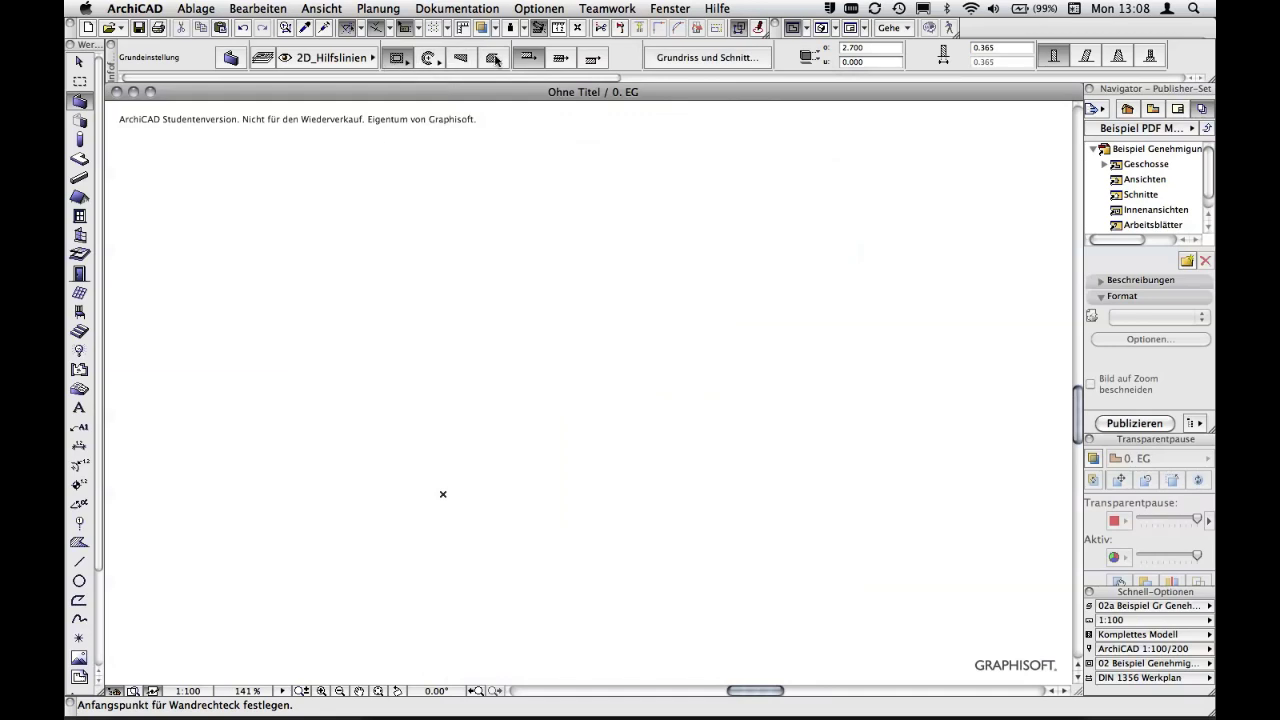
Step: Check the wall construction method choices and select the horizontal wall
click(402, 59)
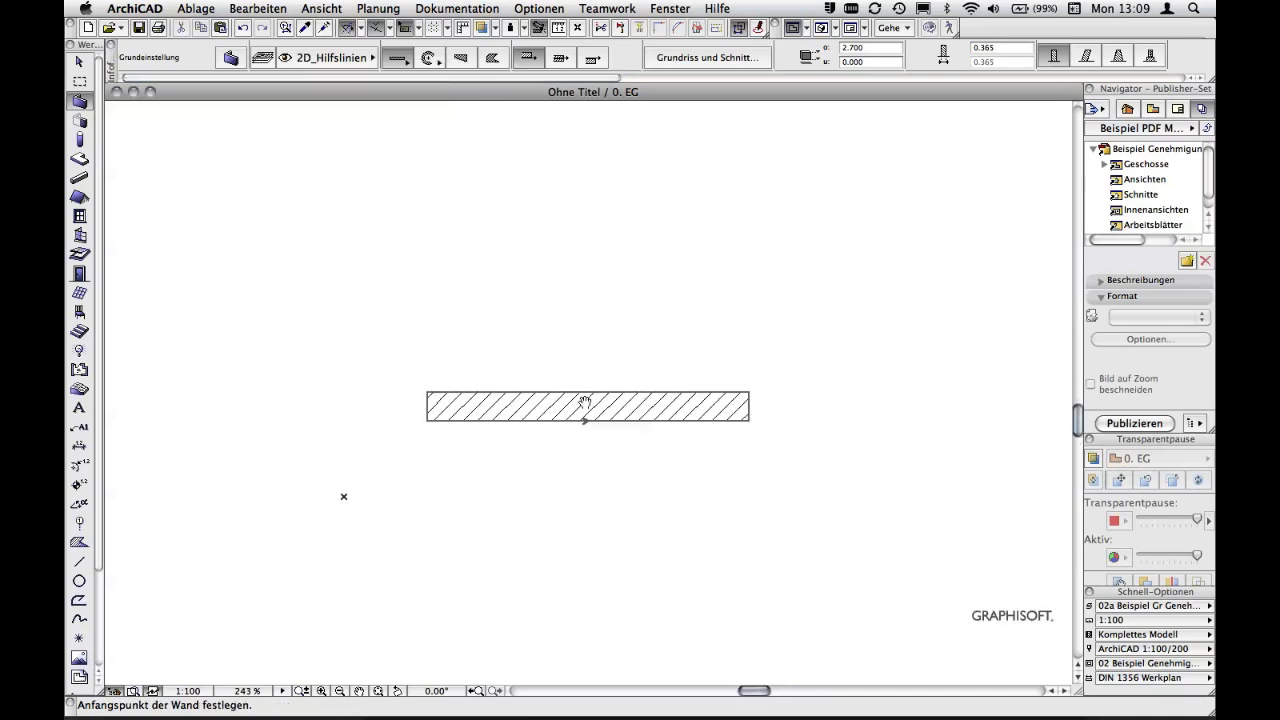
scroll(585, 403, up, 3)
scroll(561, 407, up, 1)
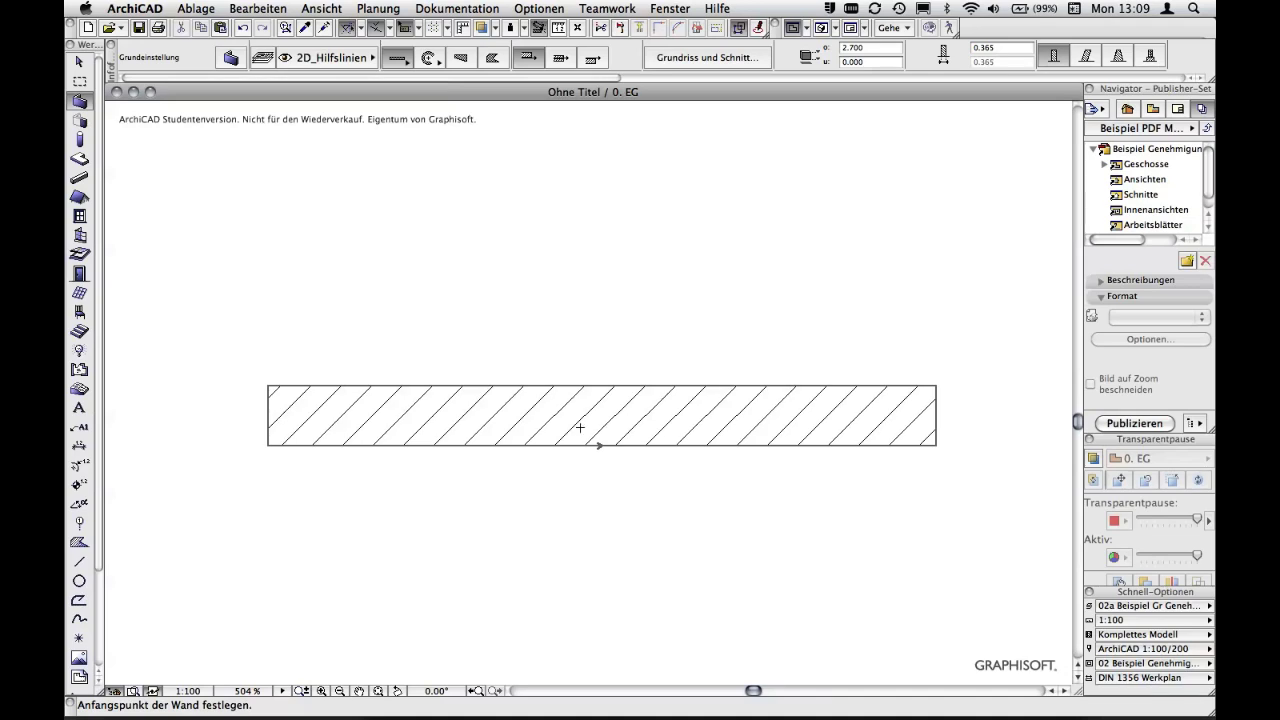
shift+click(599, 447)
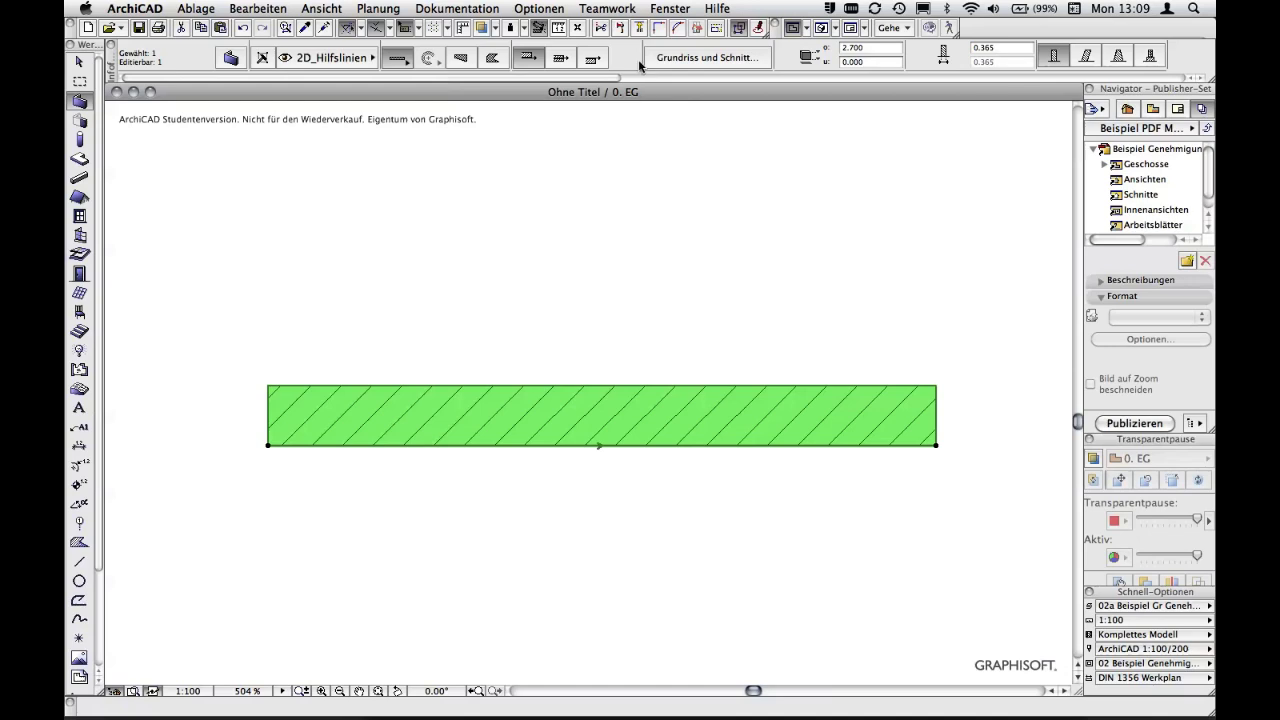
Step: Try the wall's reference line on the outside and center, then return it to the bottom edge
click(593, 58)
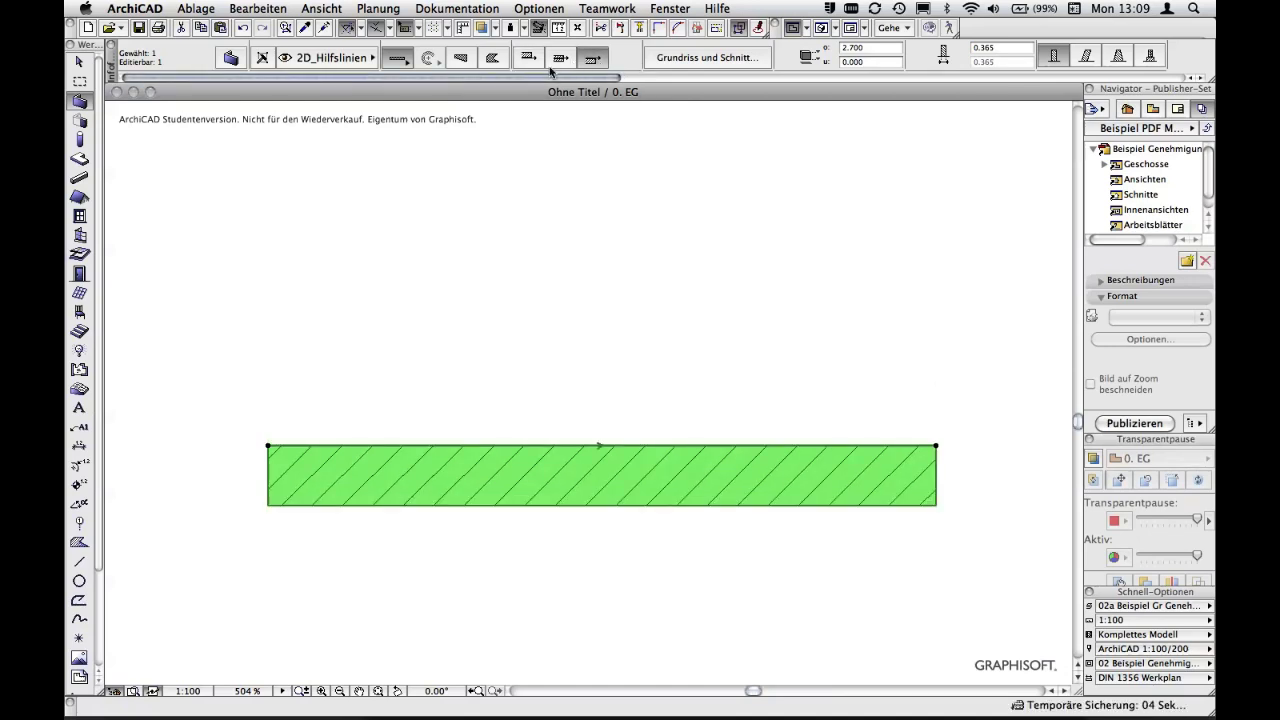
click(532, 62)
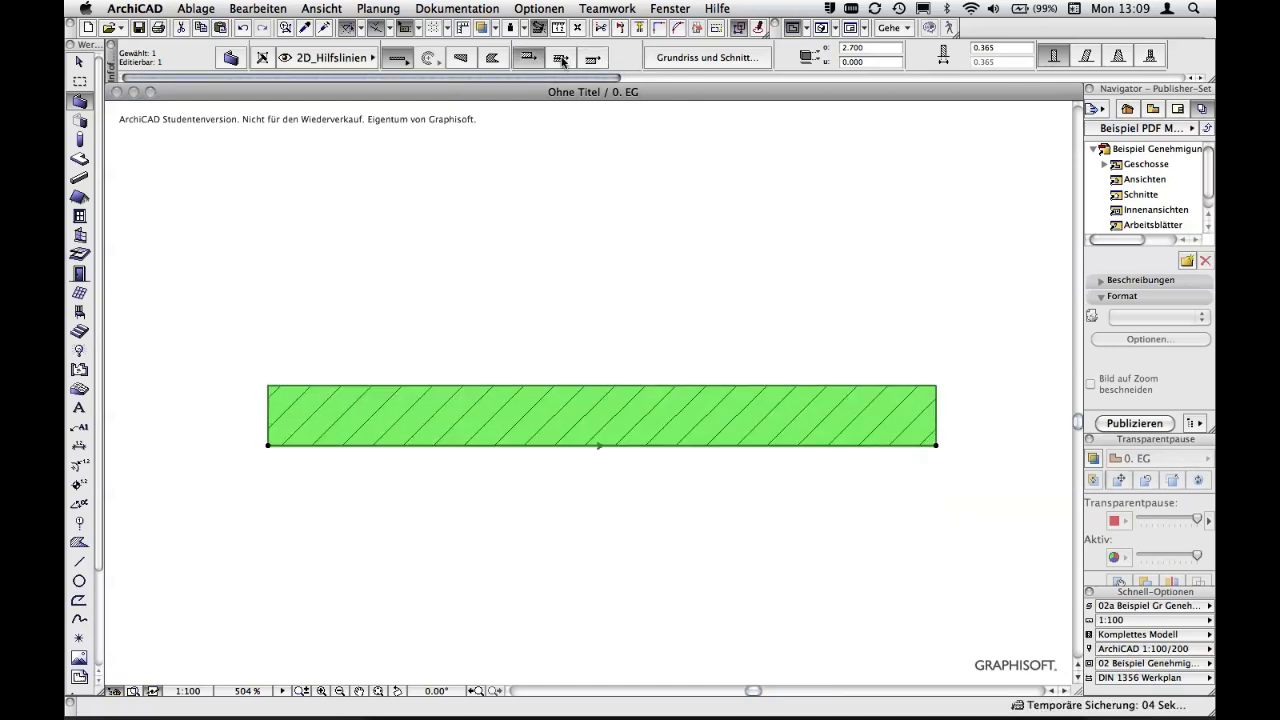
click(555, 61)
click(533, 62)
scroll(487, 338, down, 2)
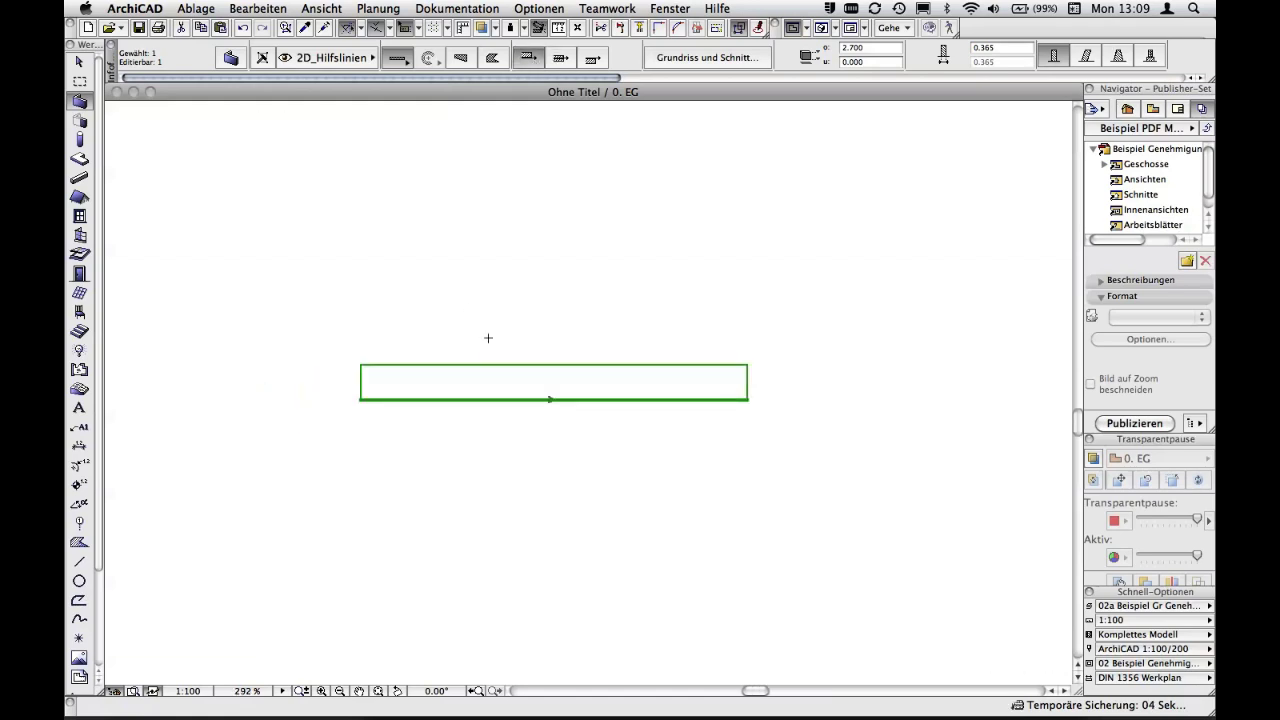
scroll(490, 338, down, 1)
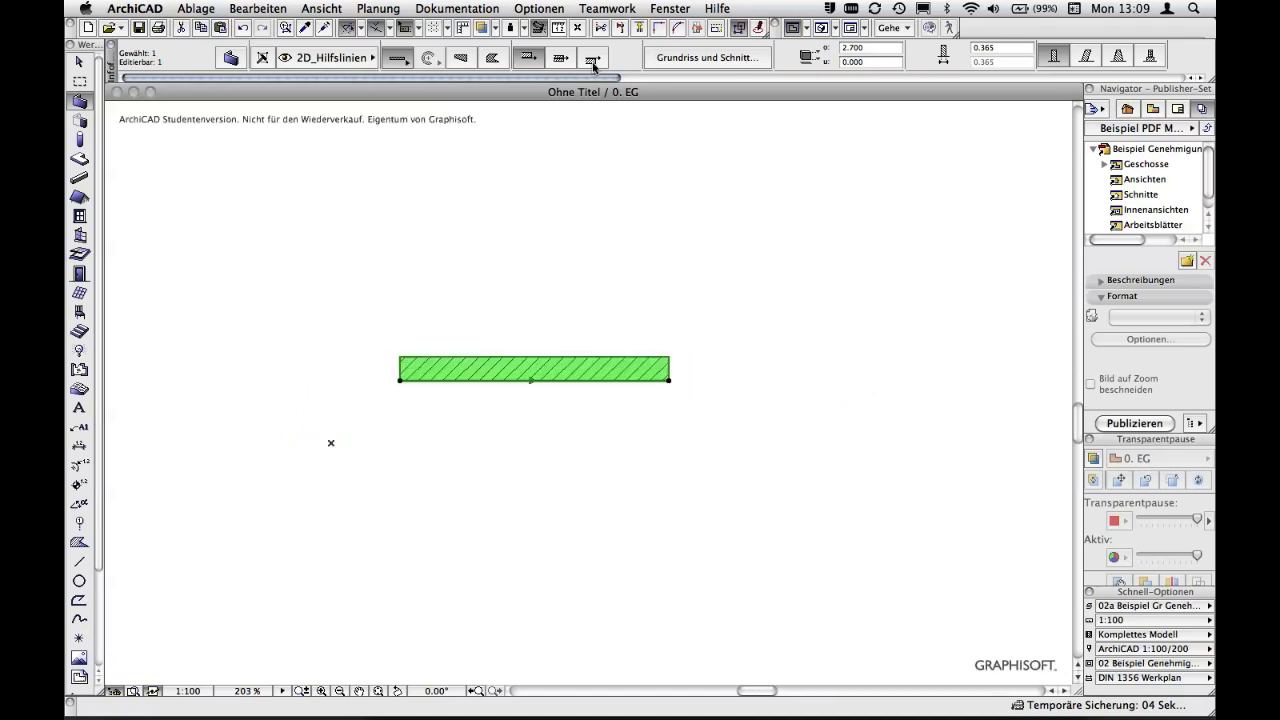
key(Escape)
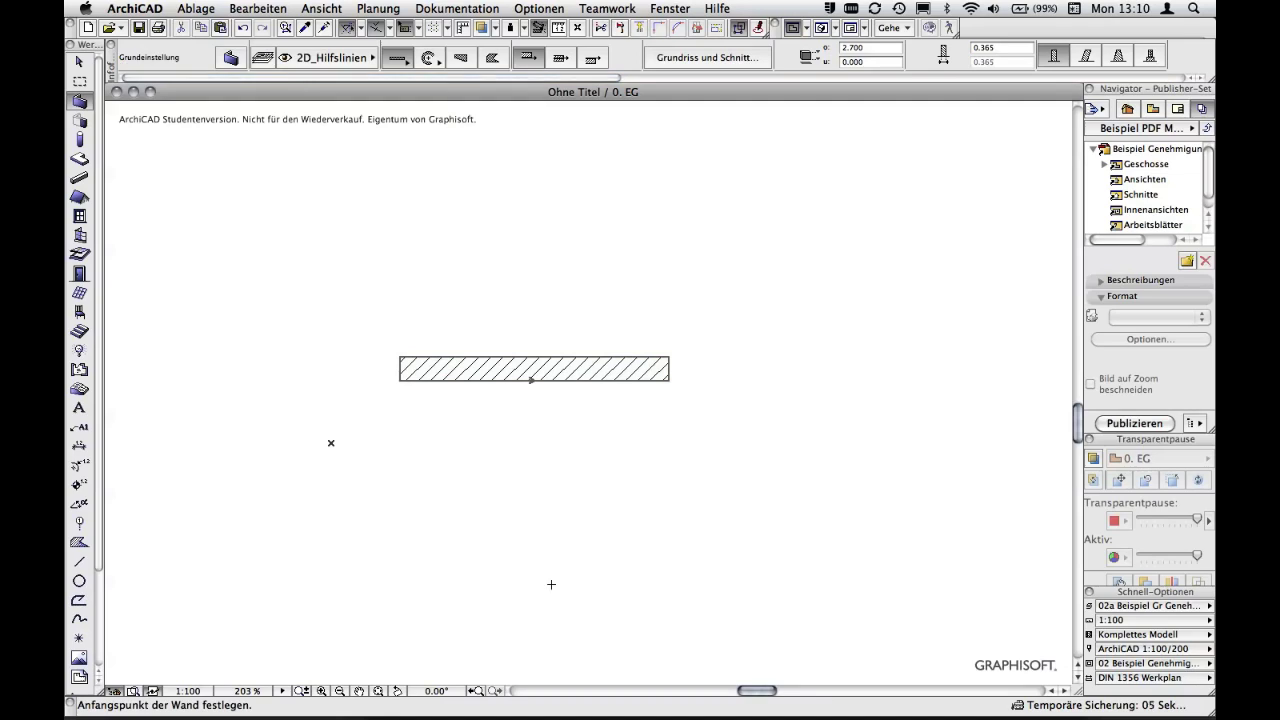
Step: Draw a straight diagonal wall rising to the upper right below the first wall, with its reference line flipped
click(548, 590)
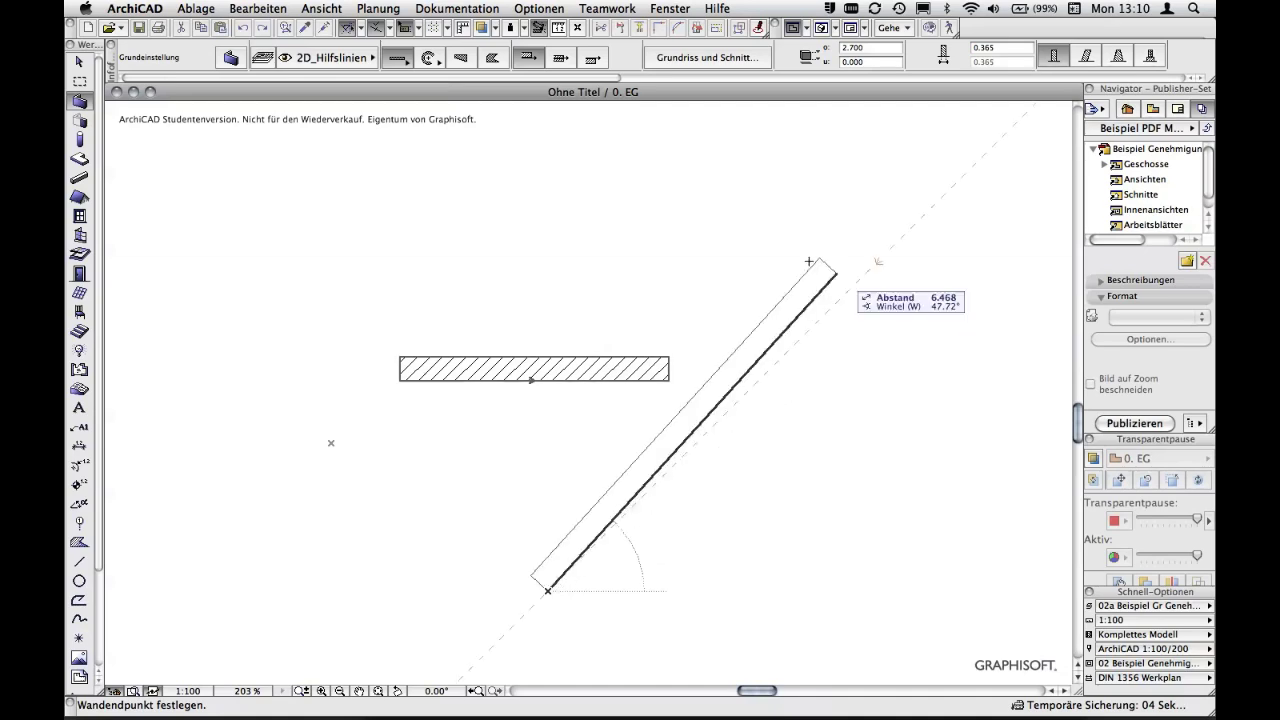
click(593, 59)
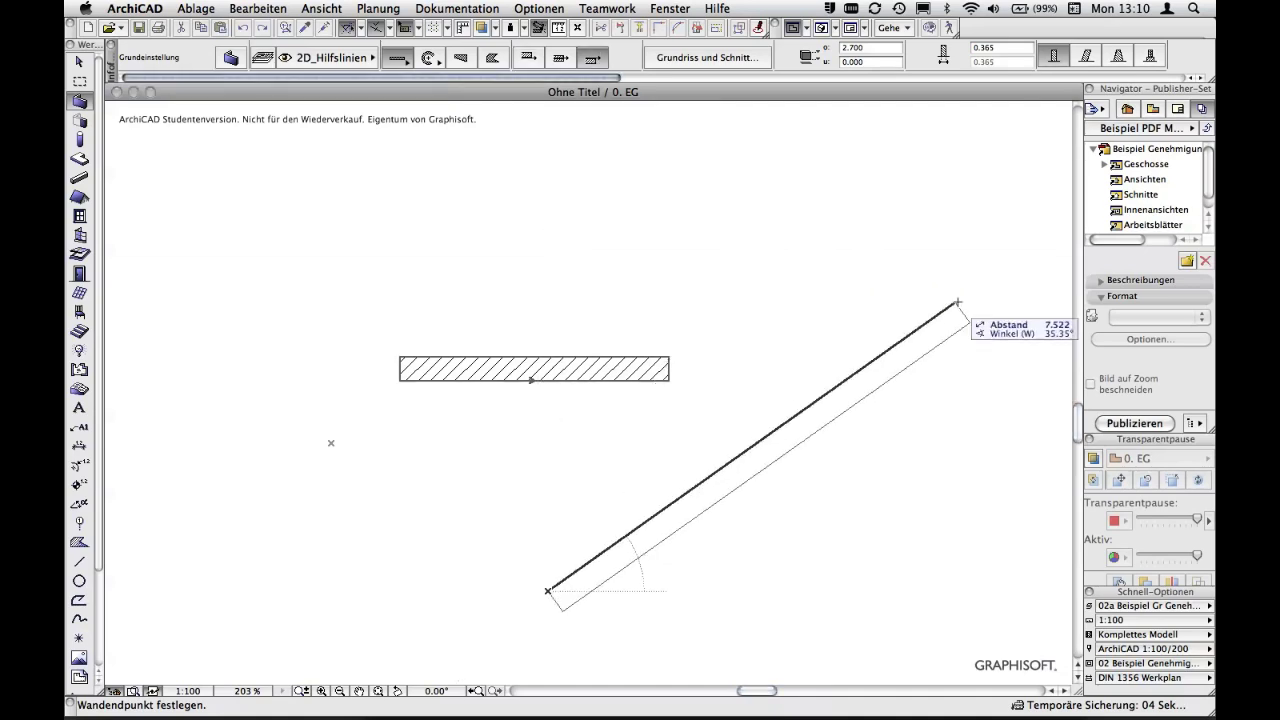
click(410, 62)
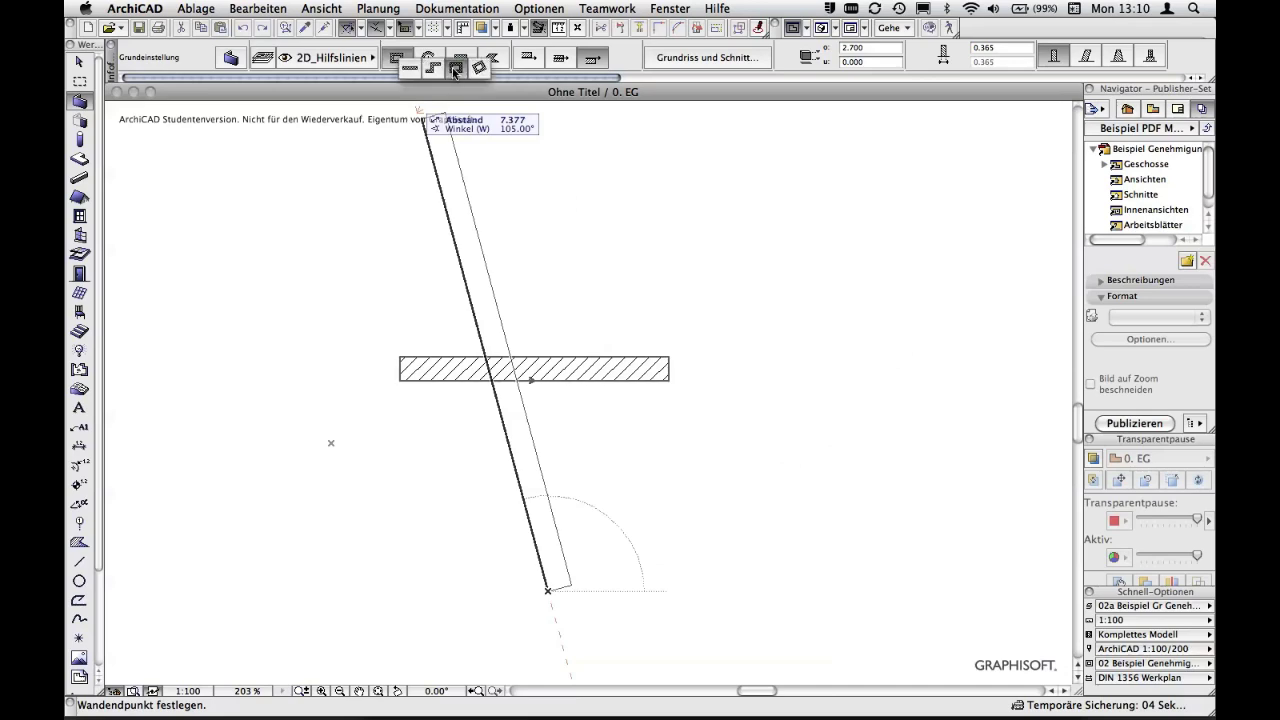
click(410, 68)
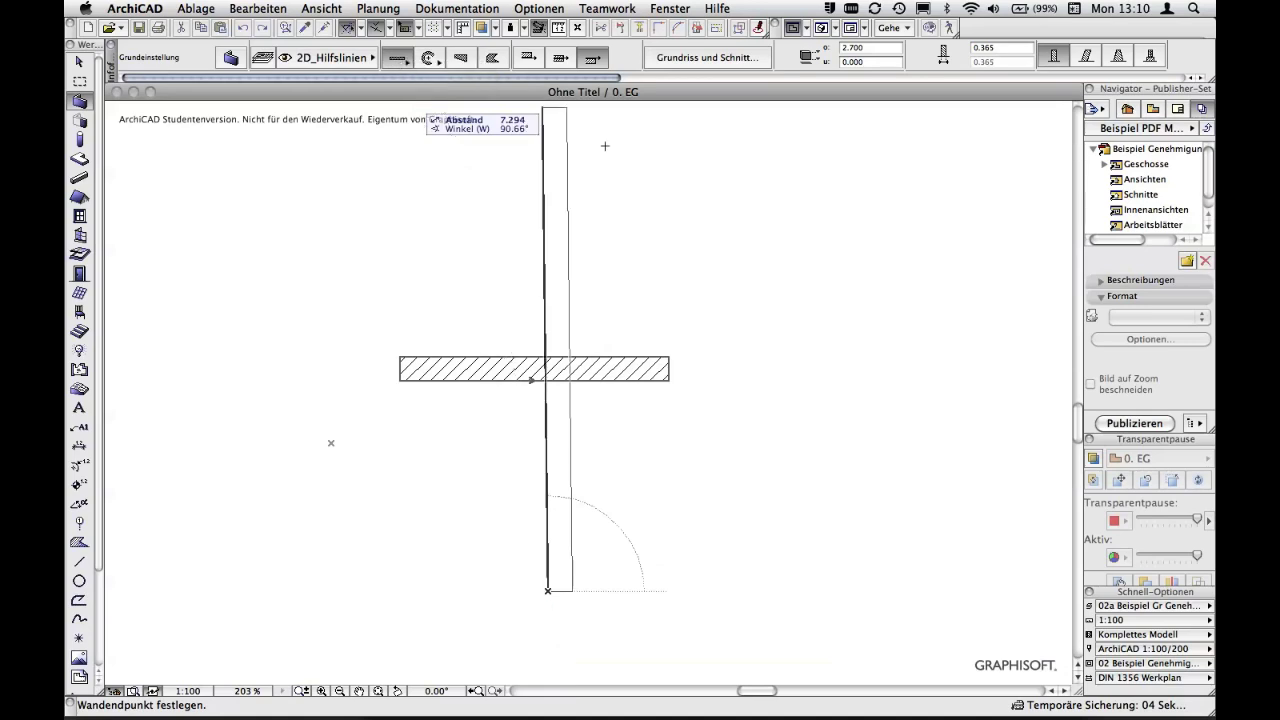
click(932, 327)
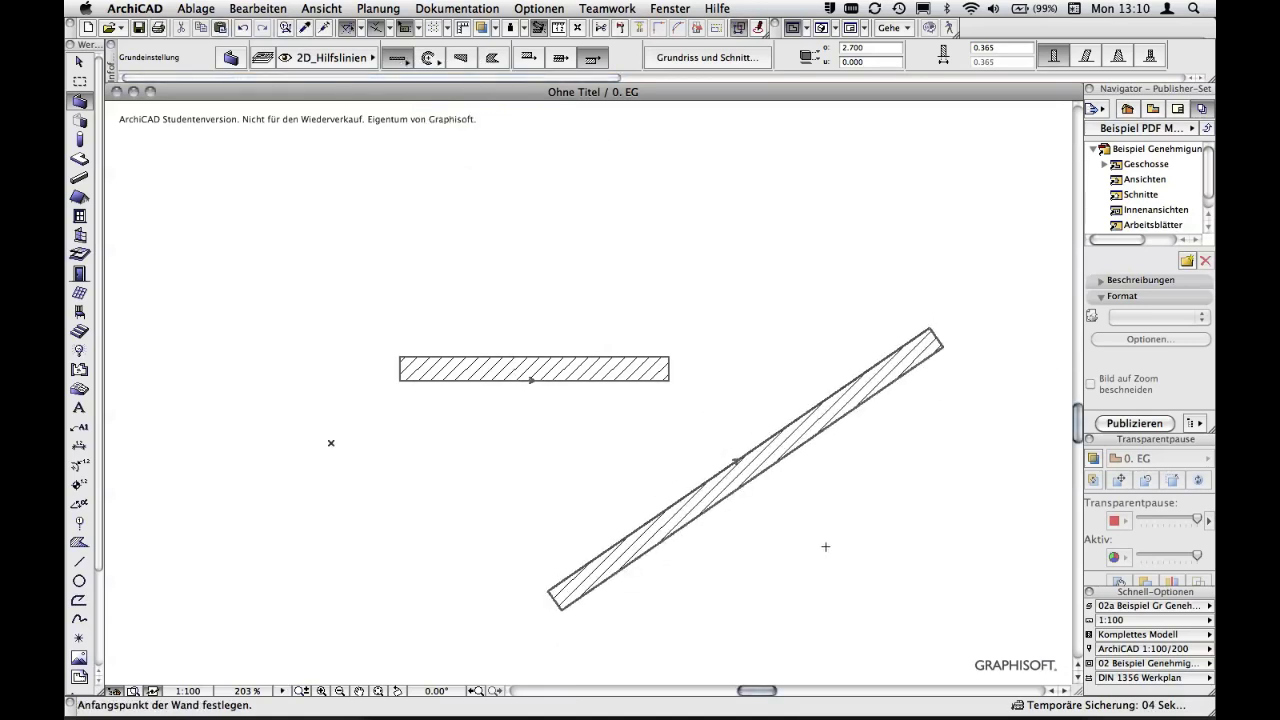
middle_drag(767, 505, 770, 468)
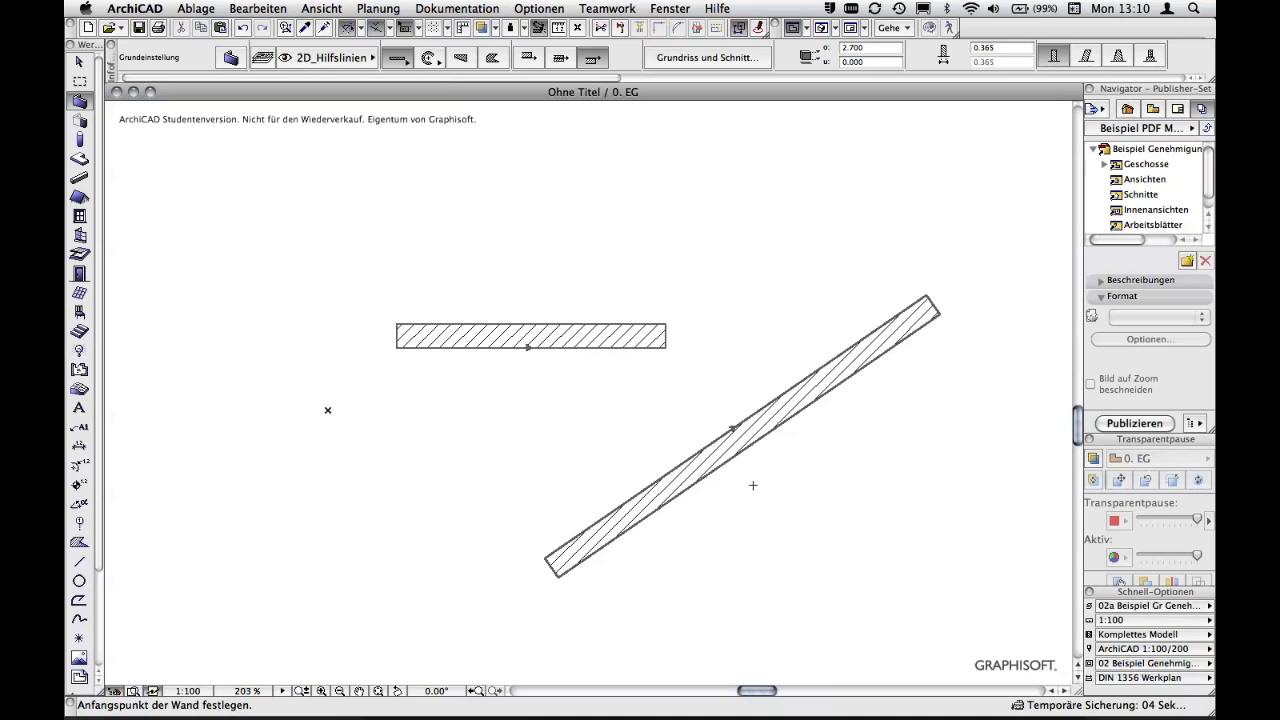
scroll(530, 355, up, 3)
scroll(540, 353, up, 2)
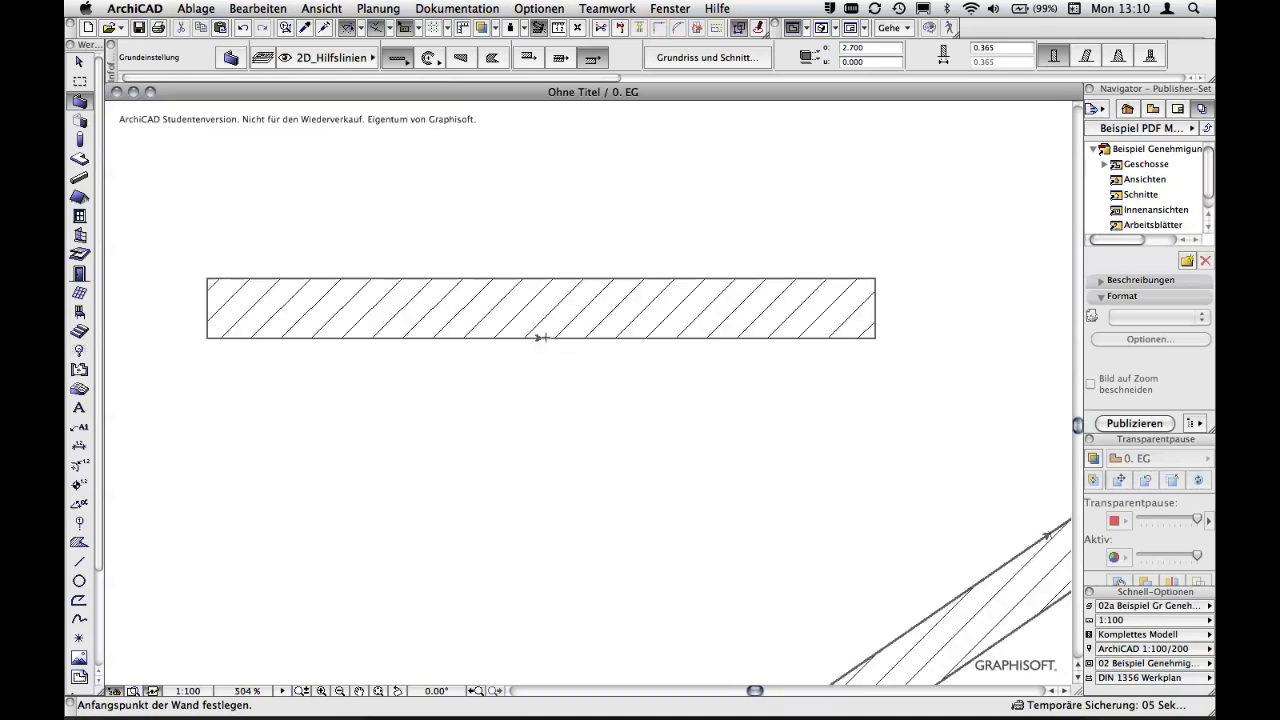
scroll(572, 365, down, 1)
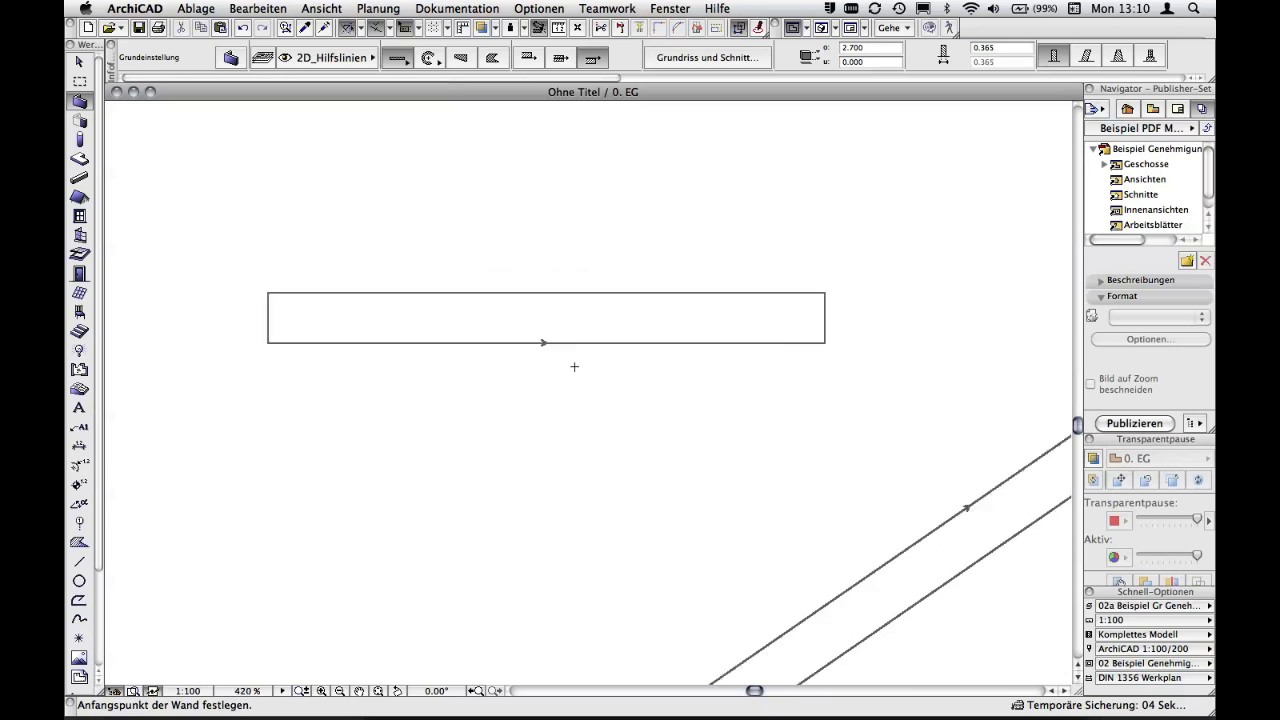
scroll(575, 367, down, 2)
middle_drag(680, 366, 583, 343)
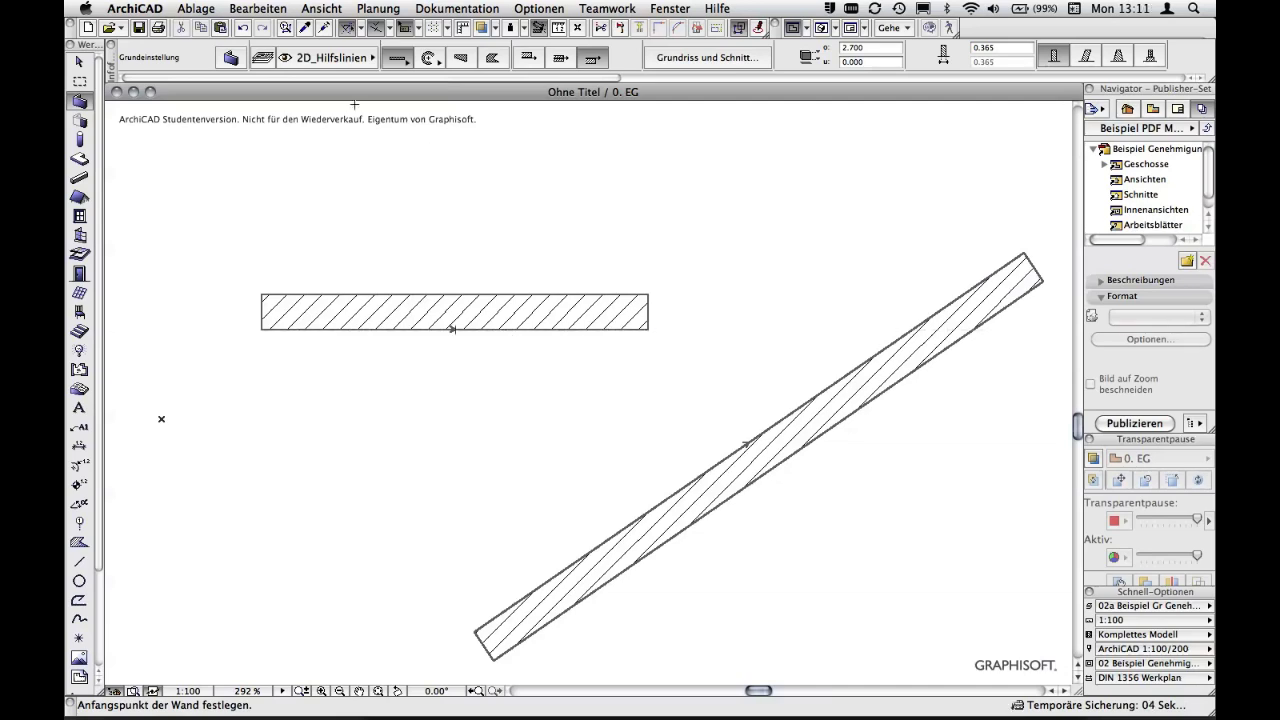
Step: Switch the plan display to Reinzeichnung, then open the horizontal wall's settings
click(321, 8)
mouse_move(400, 53)
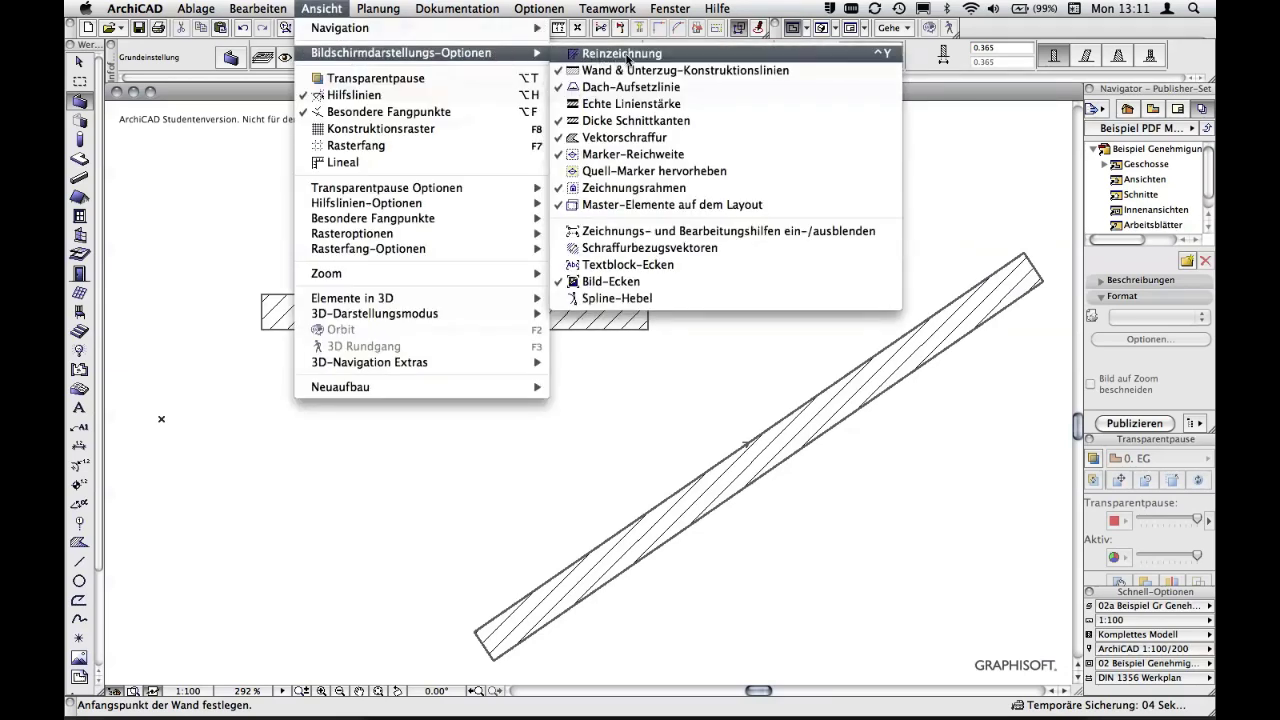
click(818, 58)
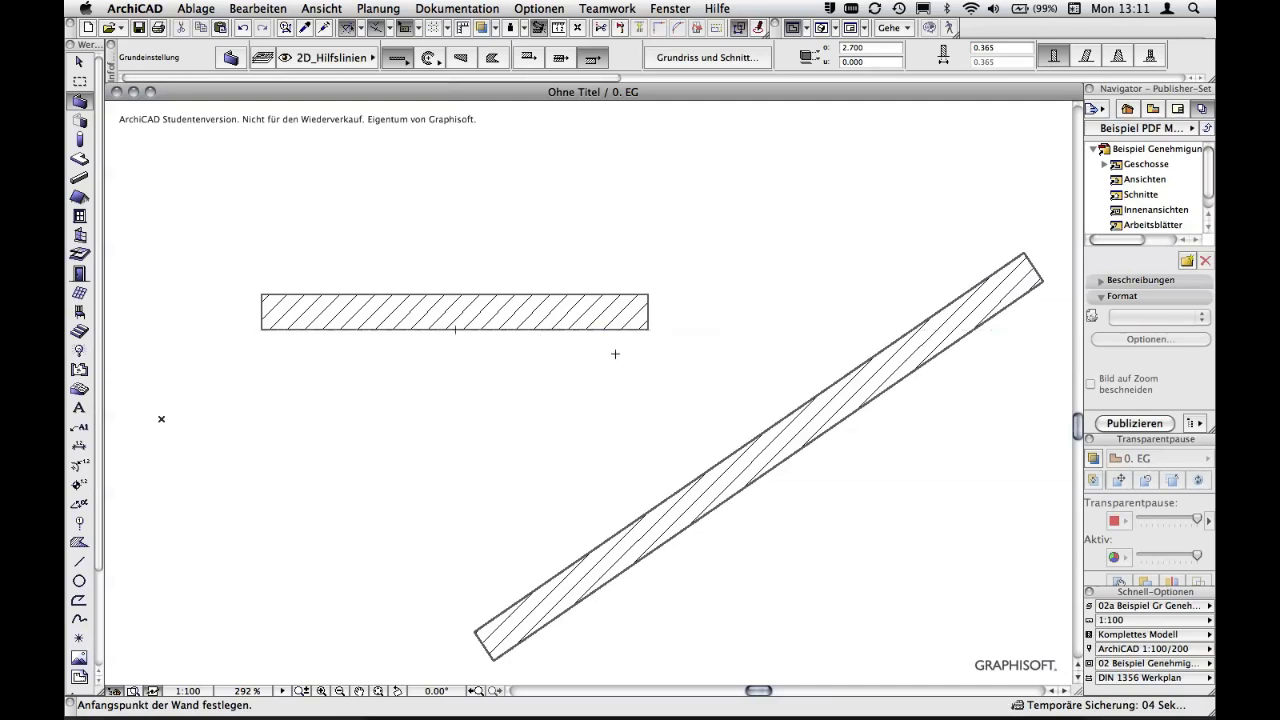
scroll(615, 353, down, 2)
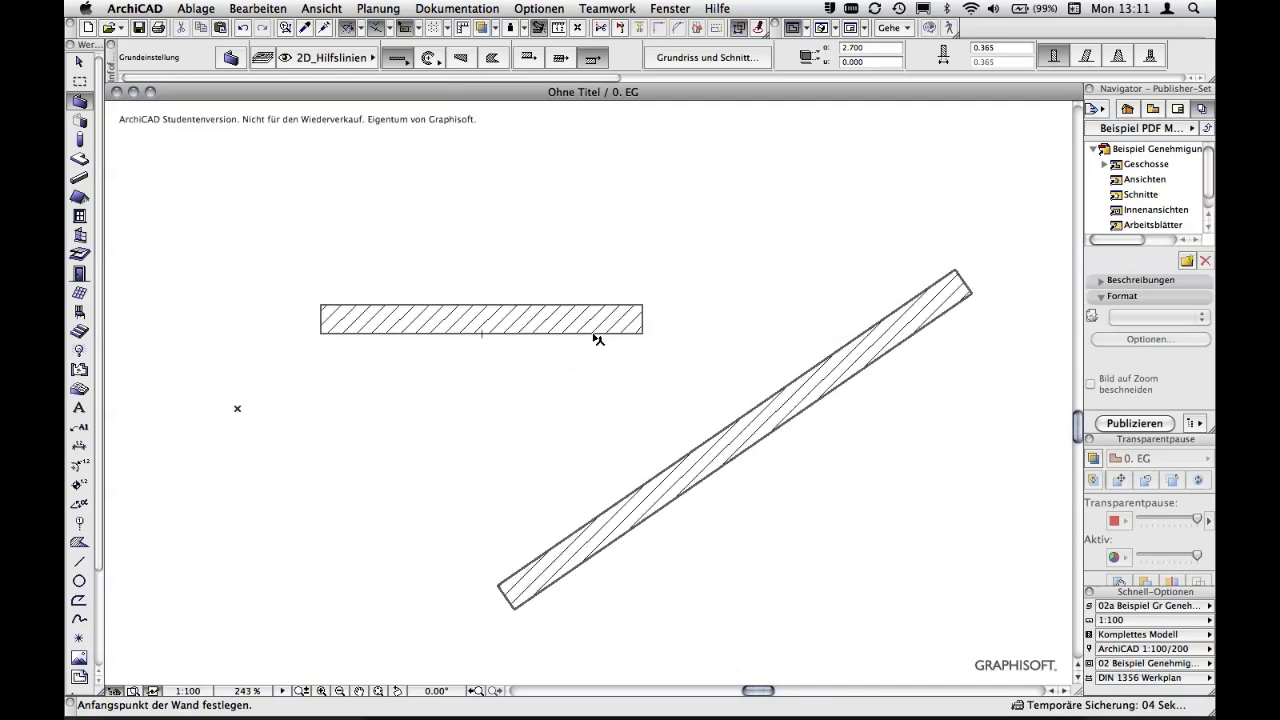
shift+click(594, 334)
key(ctrl+t)
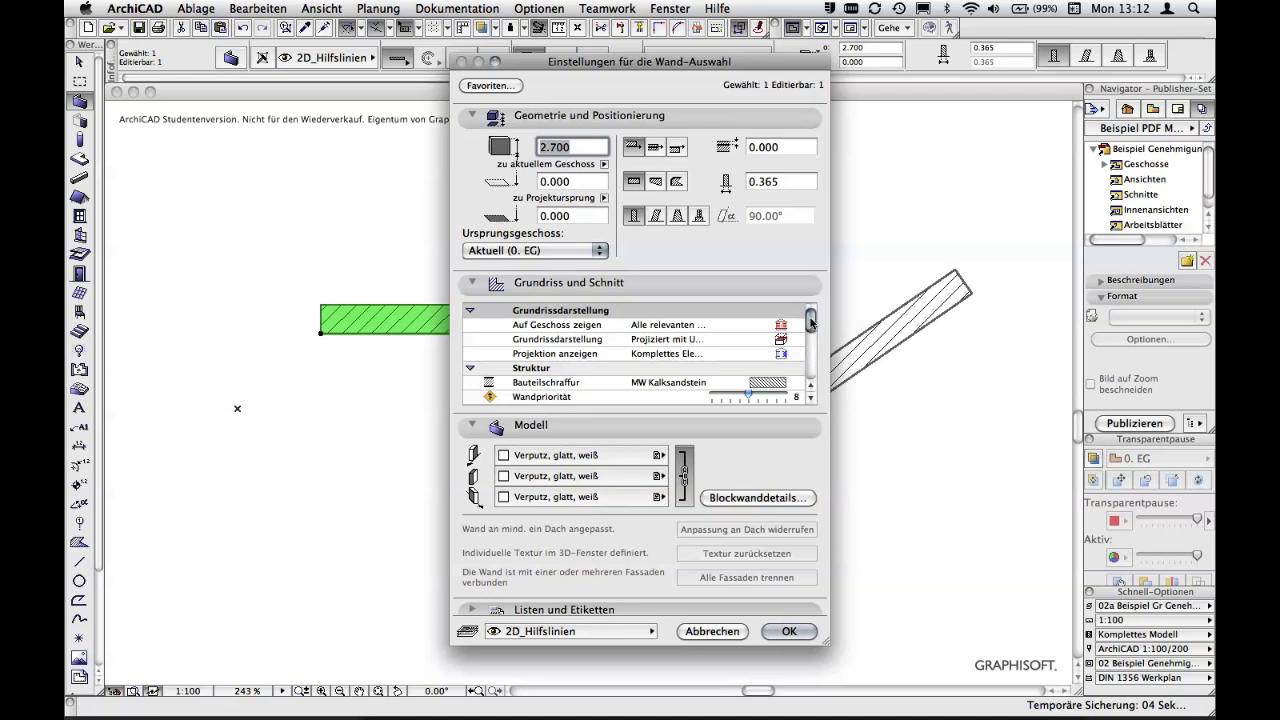
Step: Give the horizontal wall the 0.550-thick composite MW HLZ mit Luftschicht + WD and zoom in
scroll(811, 319, down, 2)
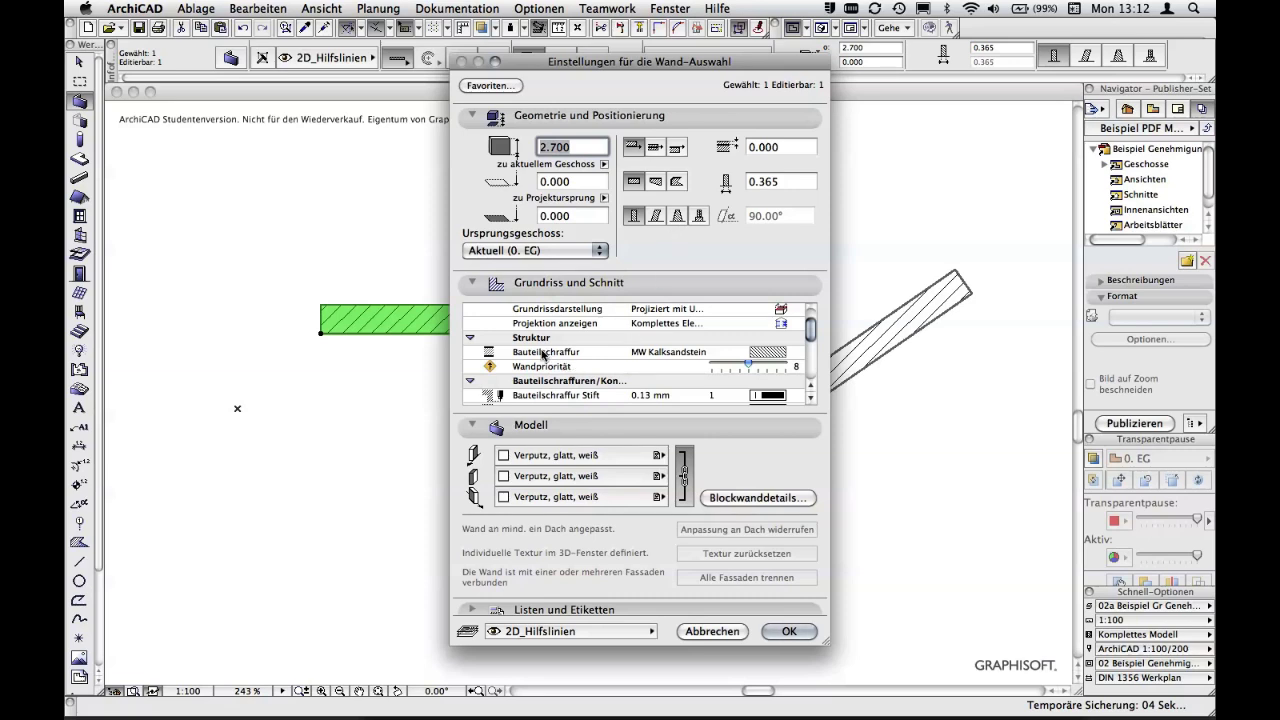
click(768, 356)
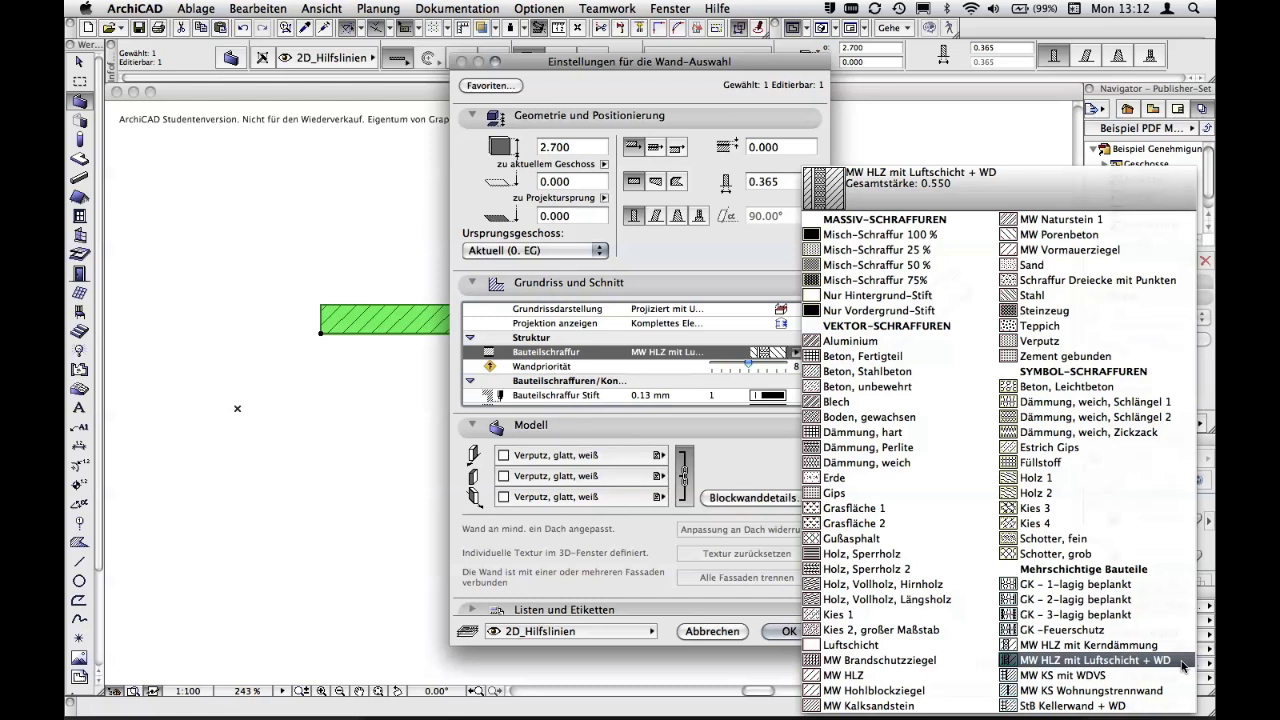
click(1183, 665)
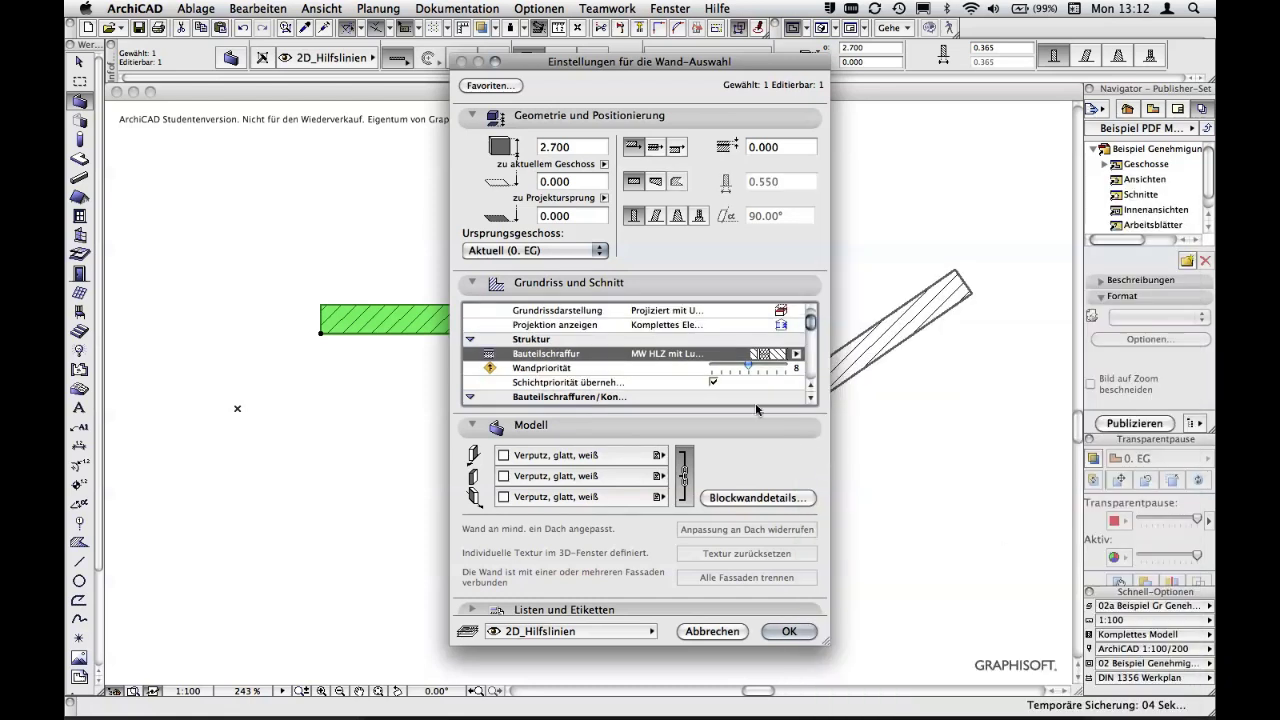
click(789, 631)
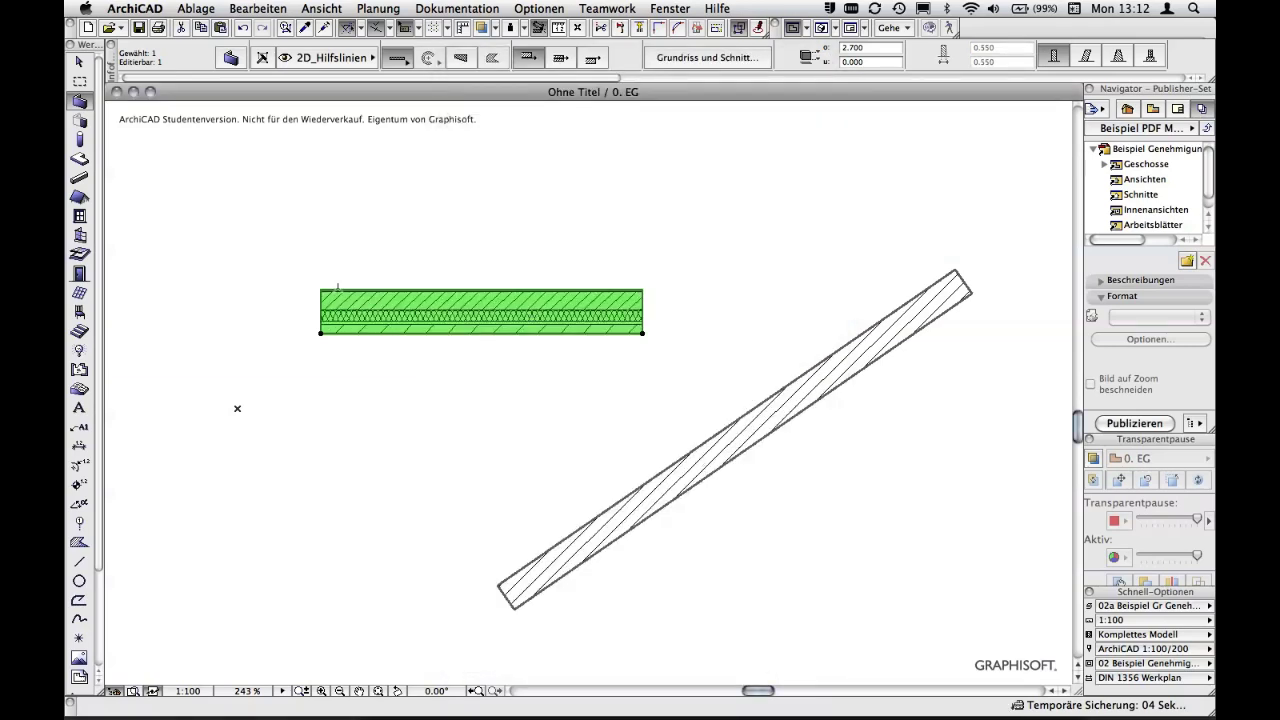
scroll(343, 290, up, 5)
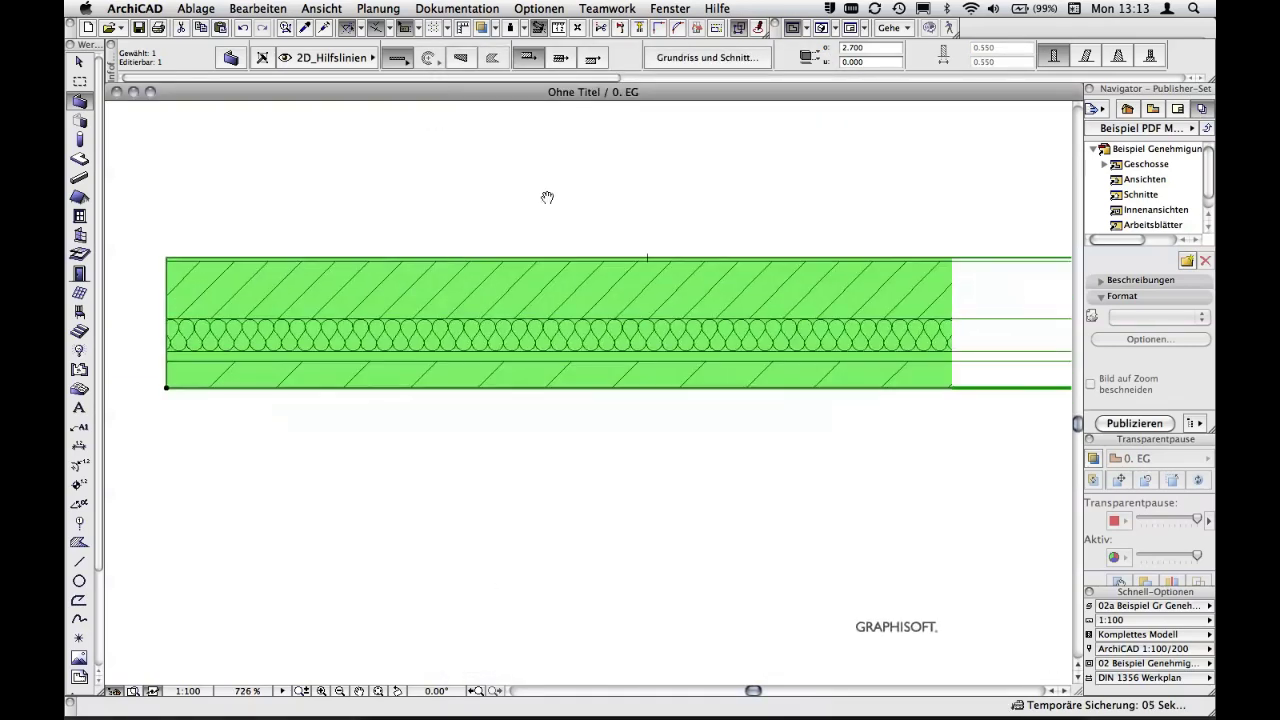
Step: Reselect the horizontal wall and reopen its settings showing 2.700 height and 0.550 thickness
key(Escape)
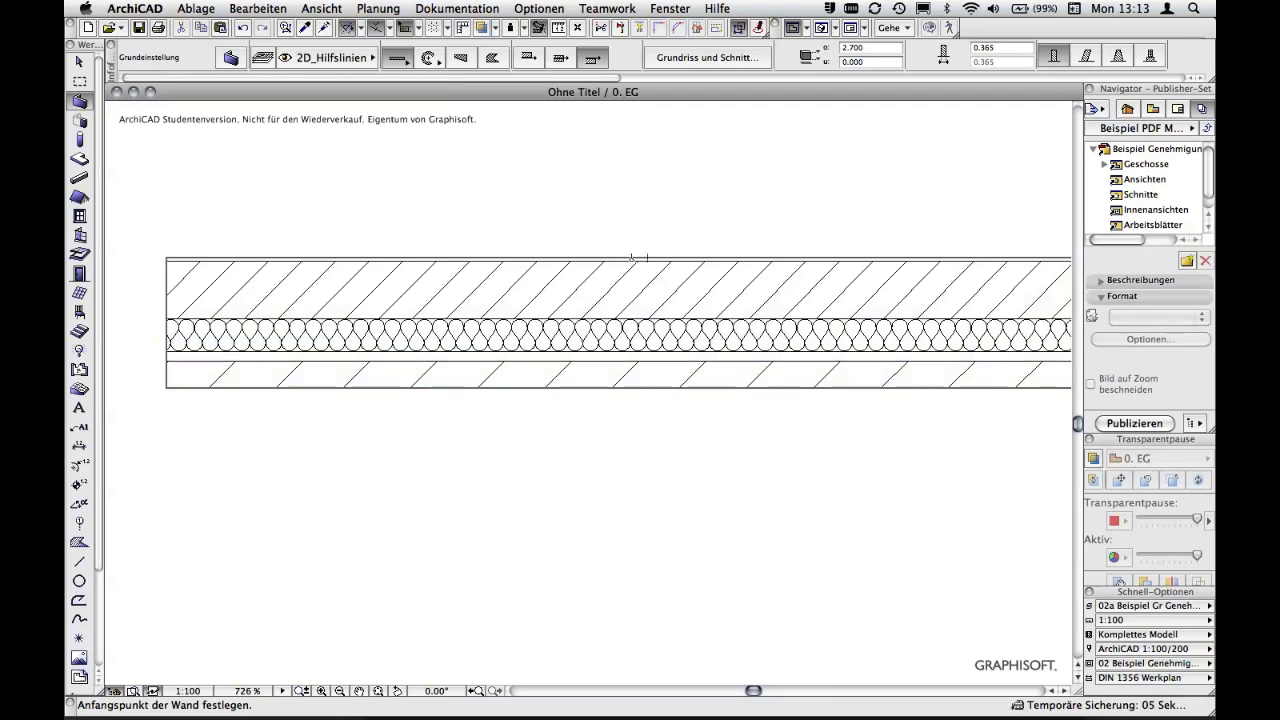
shift+click(633, 261)
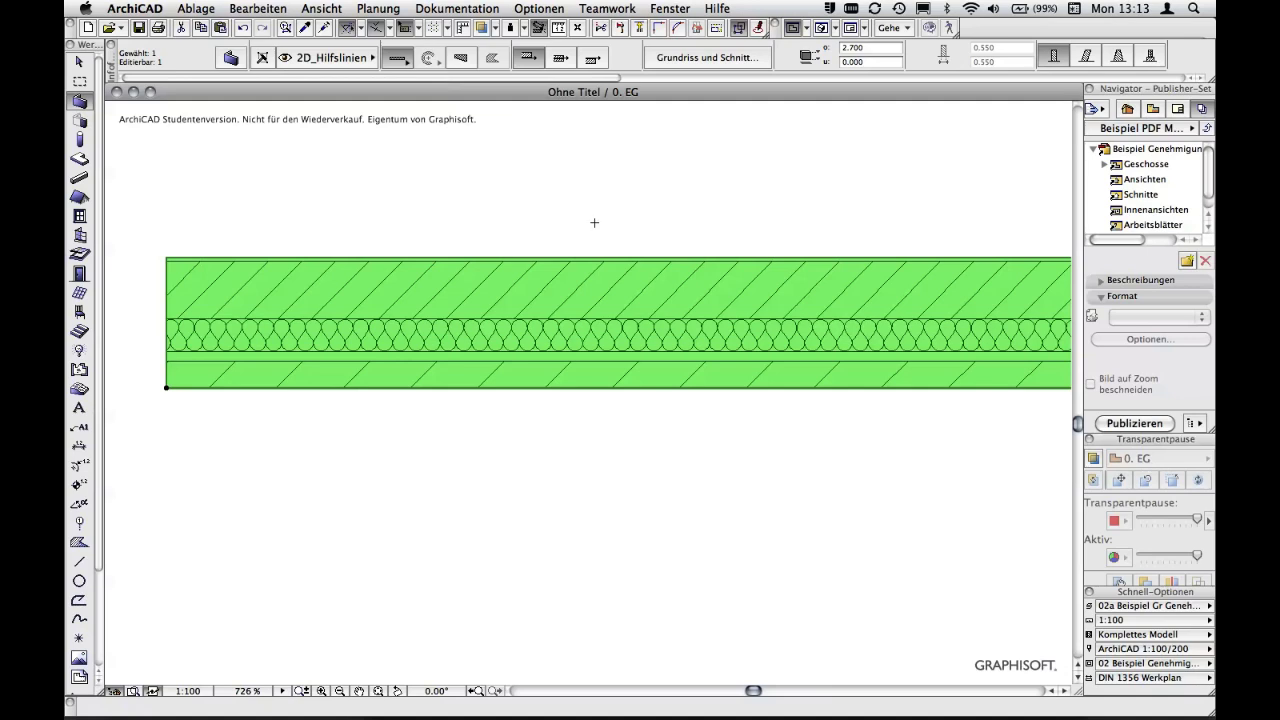
key(ctrl+t)
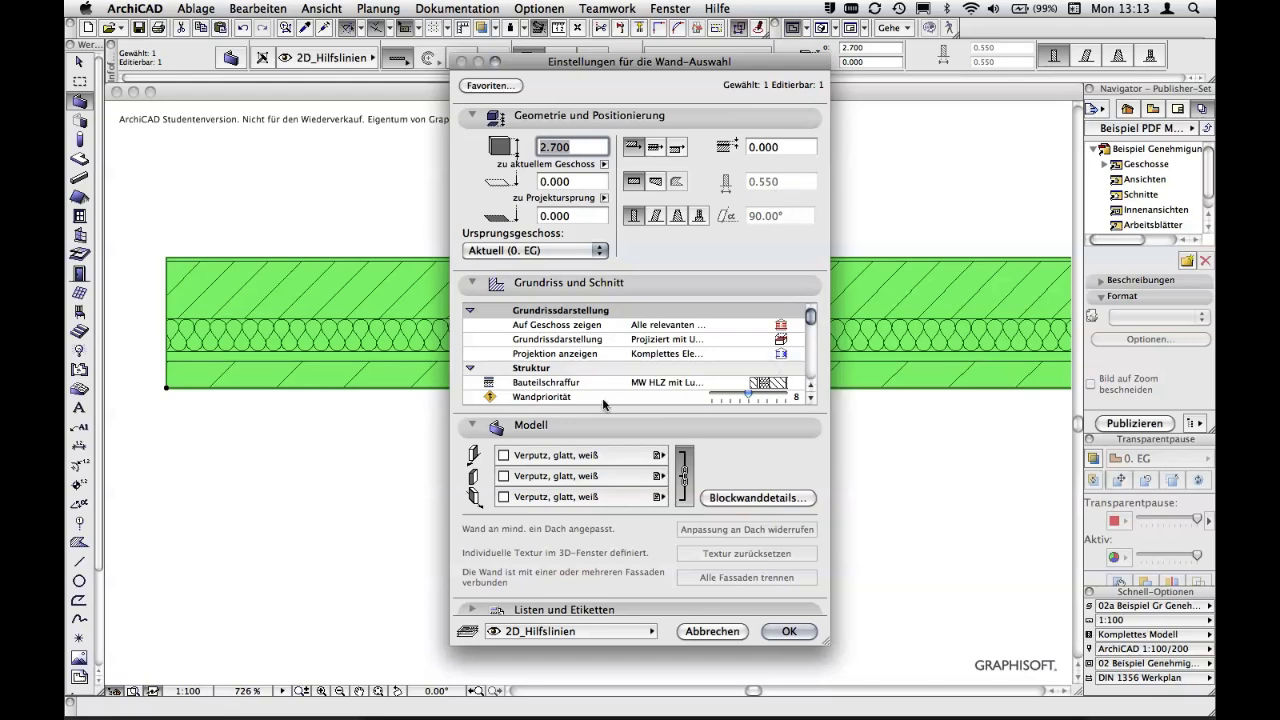
Step: Try MW Kalksandstein as the hatch, then close without applying, keeping the layered composite
click(766, 385)
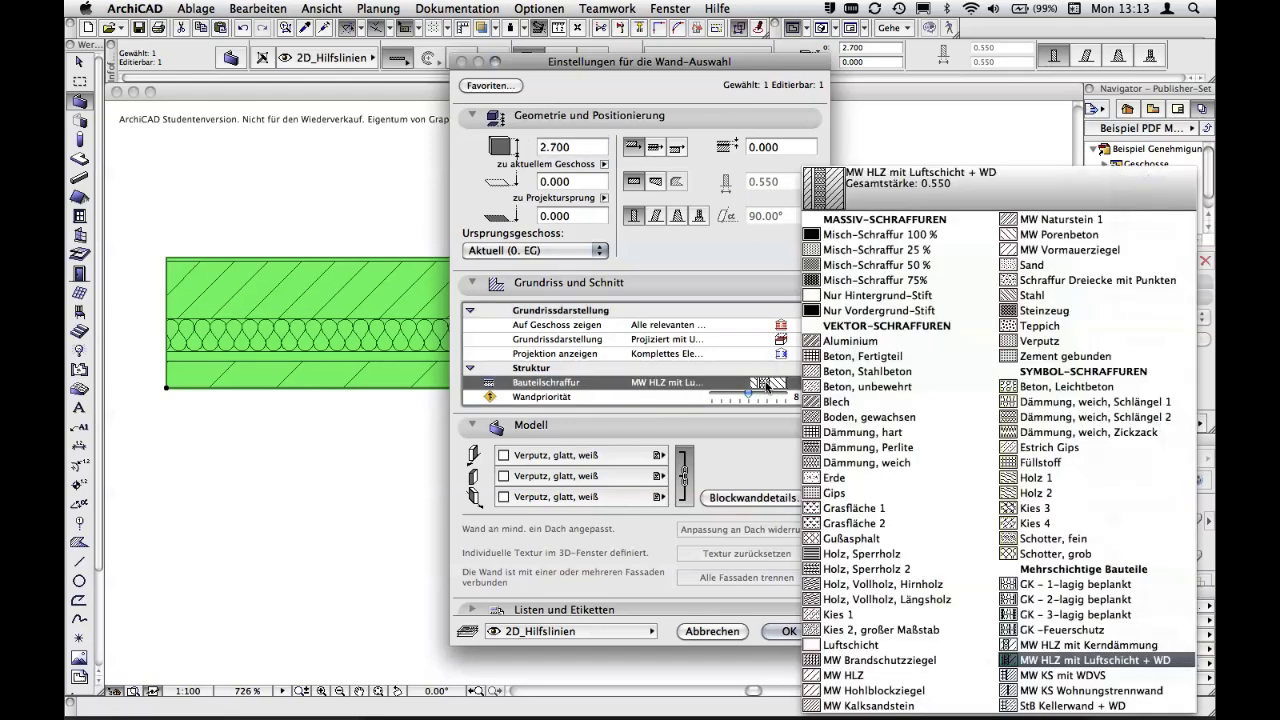
click(938, 707)
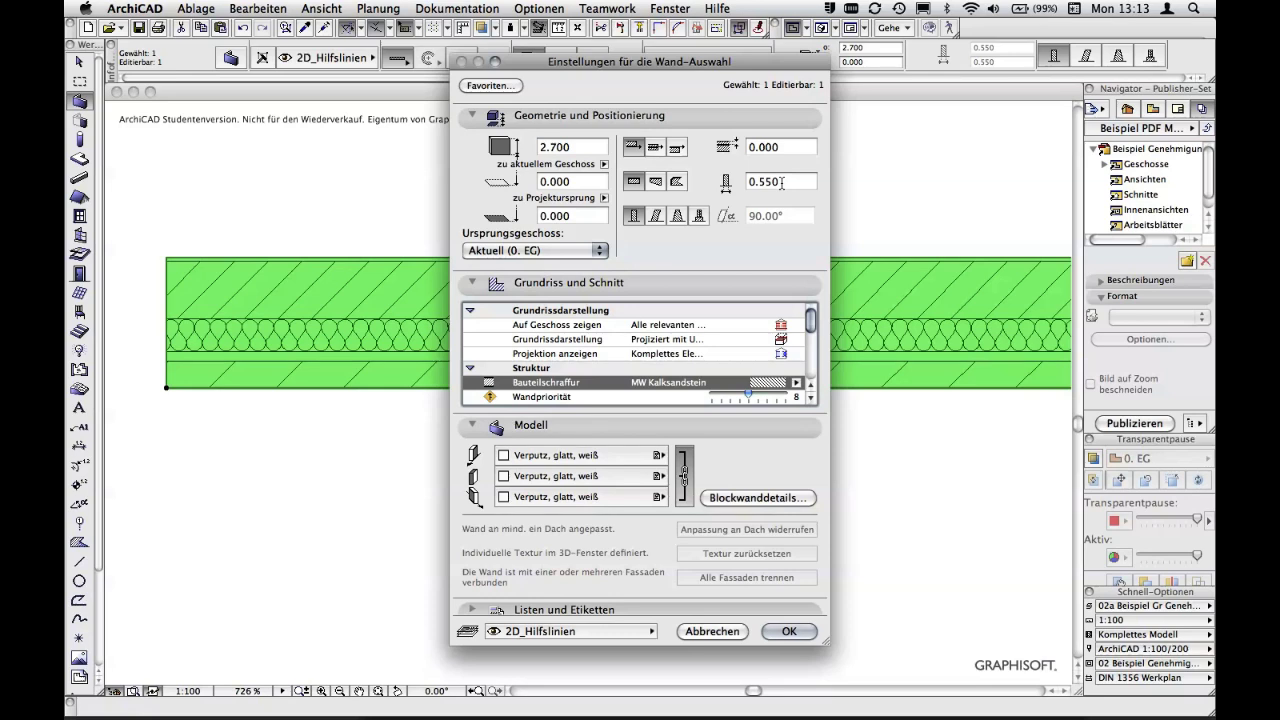
click(723, 636)
scroll(694, 551, down, 3)
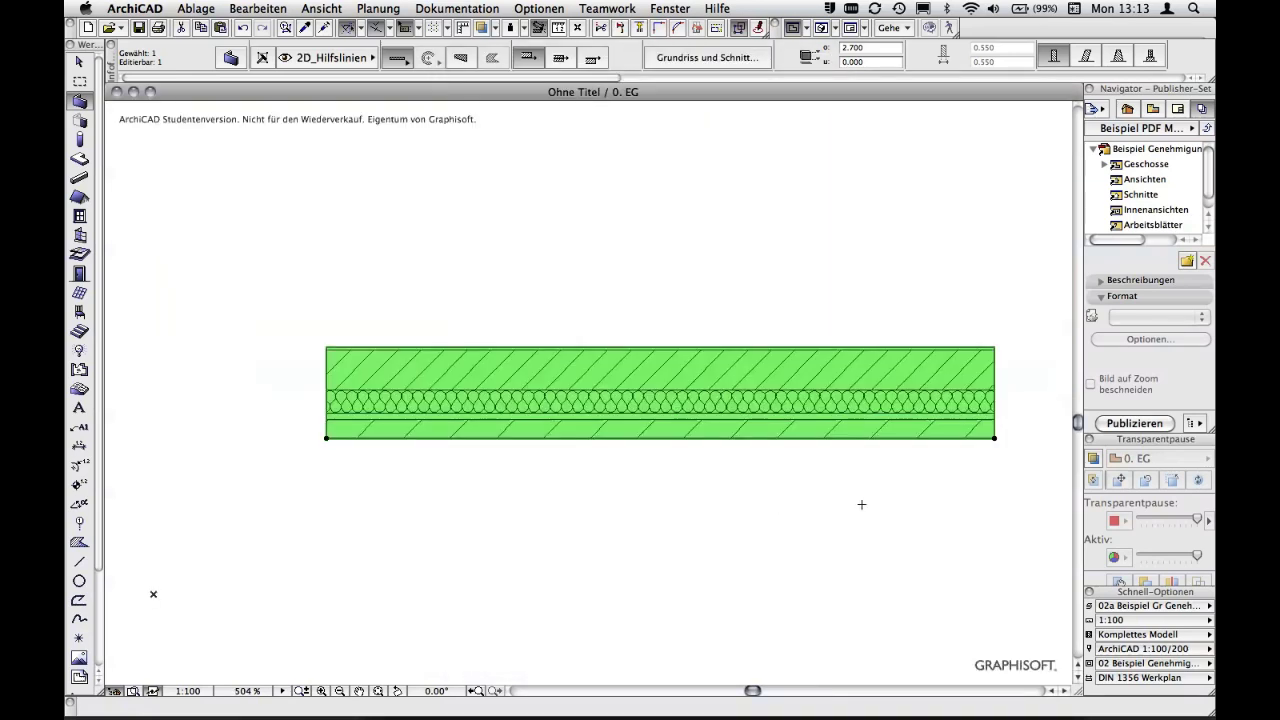
scroll(861, 504, right, 5)
scroll(861, 504, down, 1)
key(Escape)
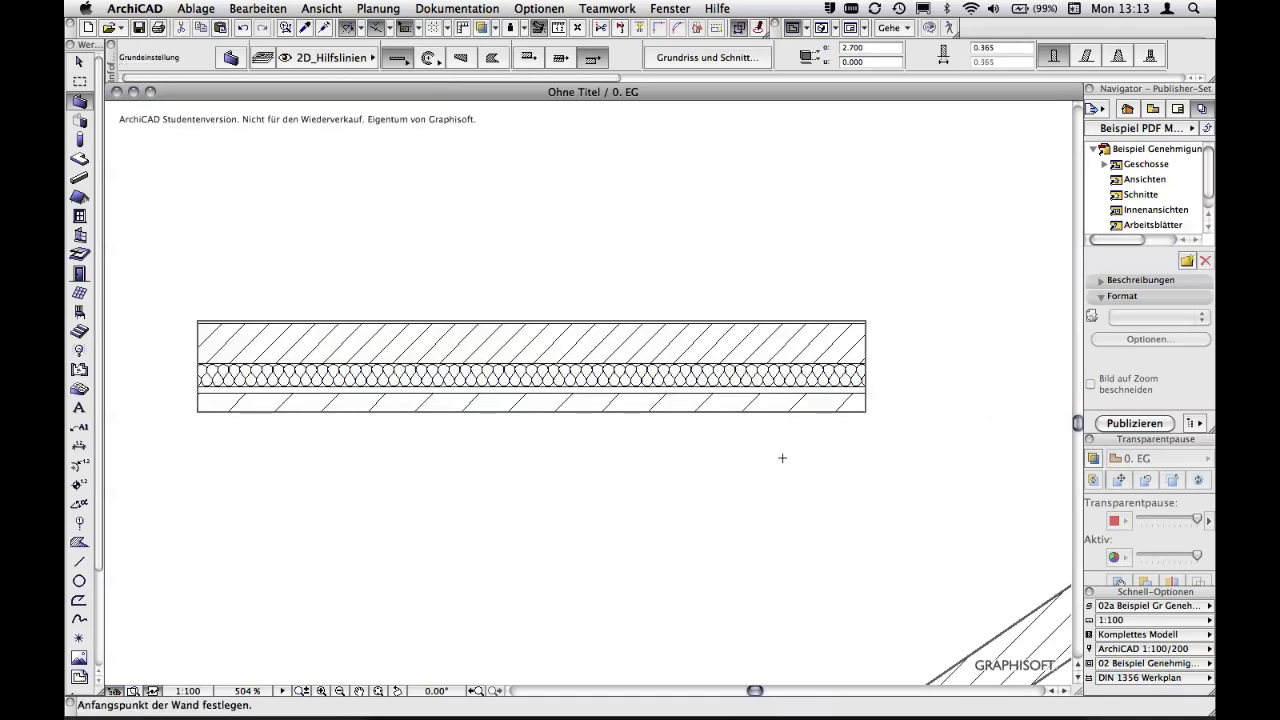
scroll(782, 458, down, 4)
scroll(782, 458, down, 1)
mouse_move(914, 500)
middle_down()
mouse_move(848, 432)
mouse_move(677, 394)
middle_up()
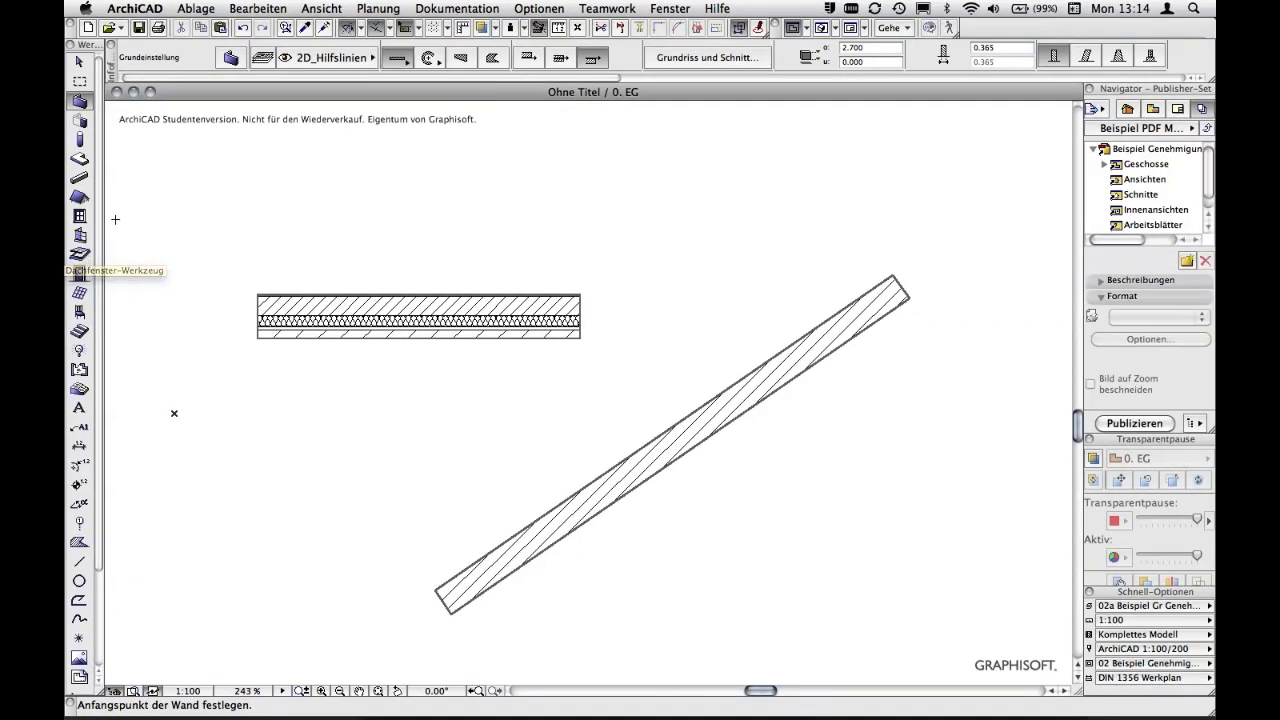
Step: Set the window defaults to 1-Flügelfenster 14, 0.900 wide by 1.500 high
click(79, 216)
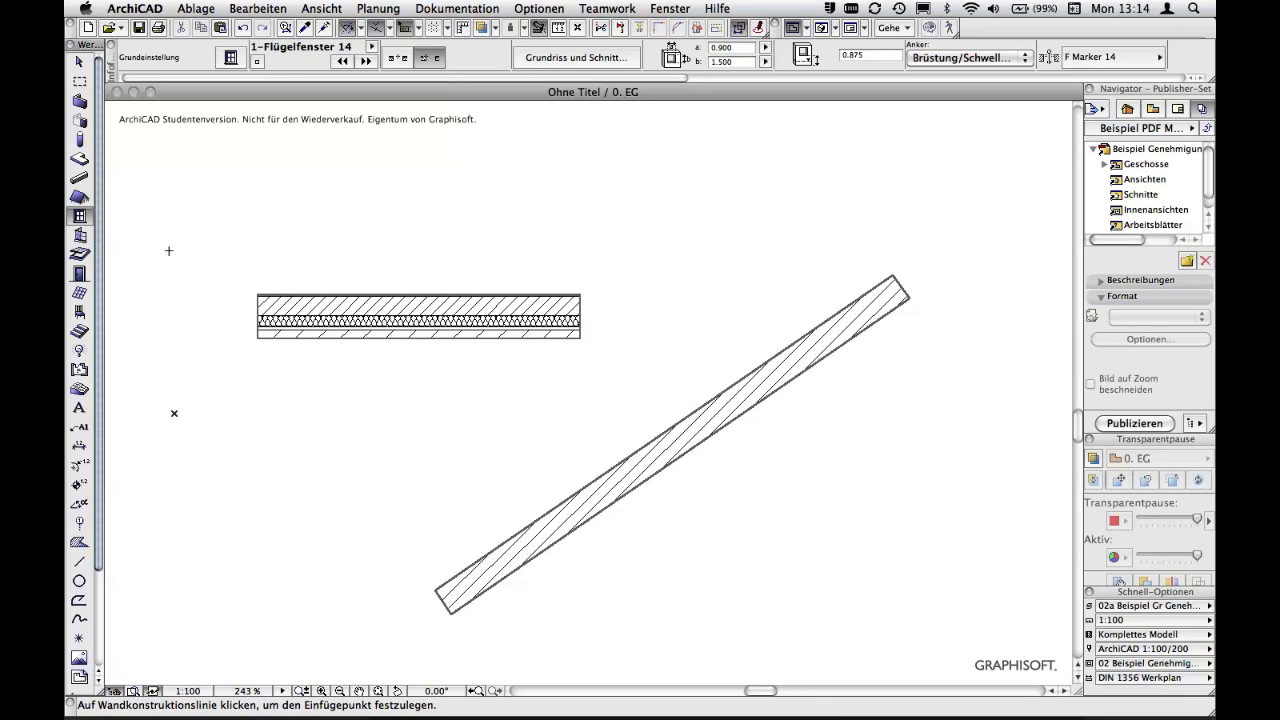
key(super+t)
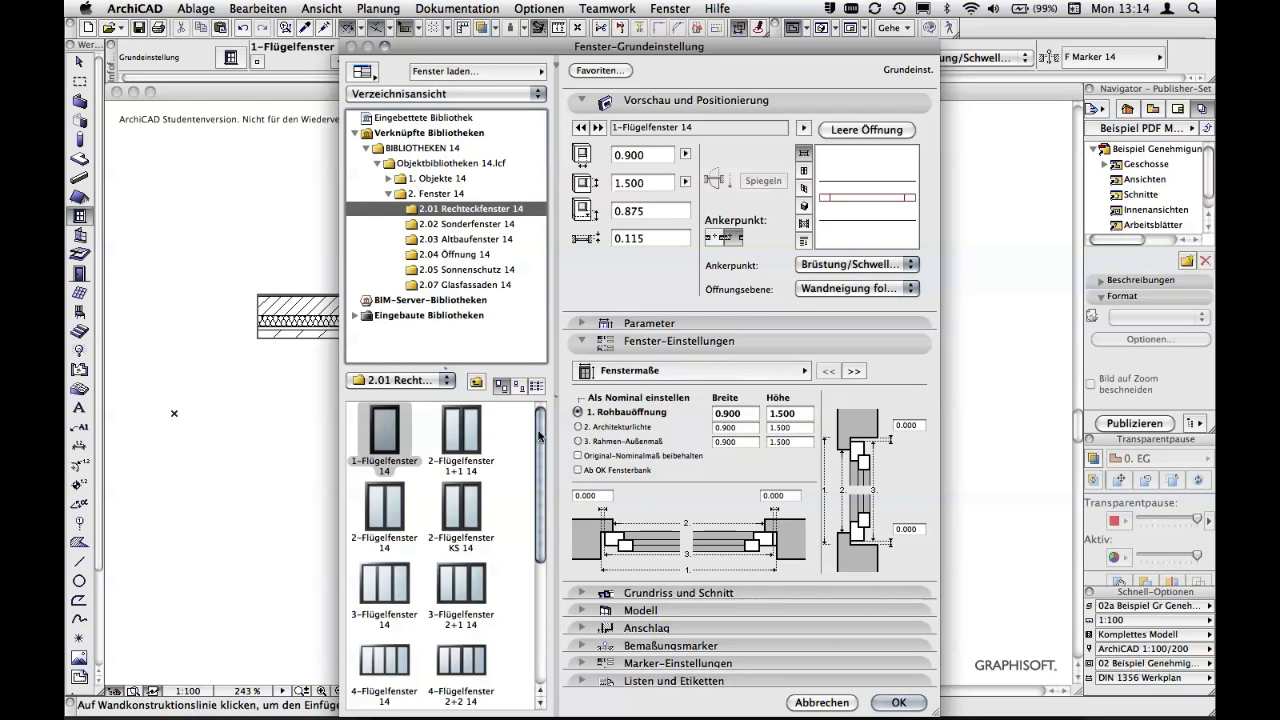
drag(541, 437, 548, 549)
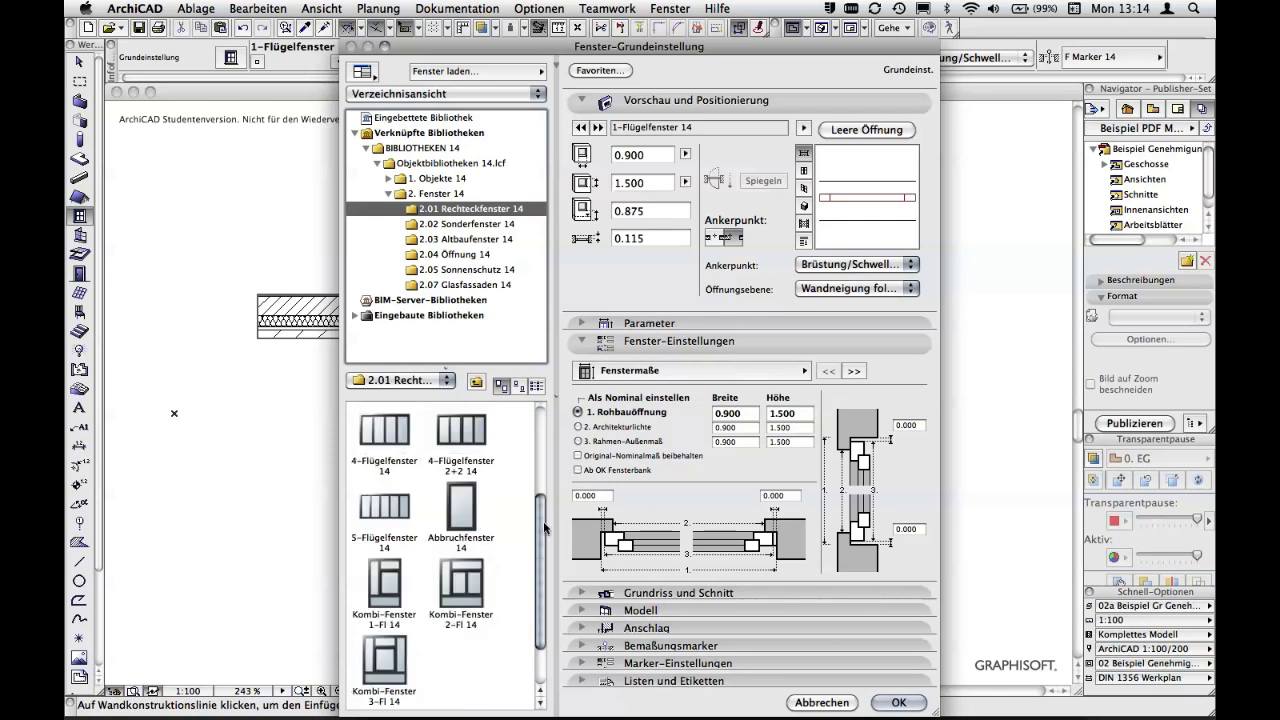
click(474, 224)
click(475, 240)
click(474, 254)
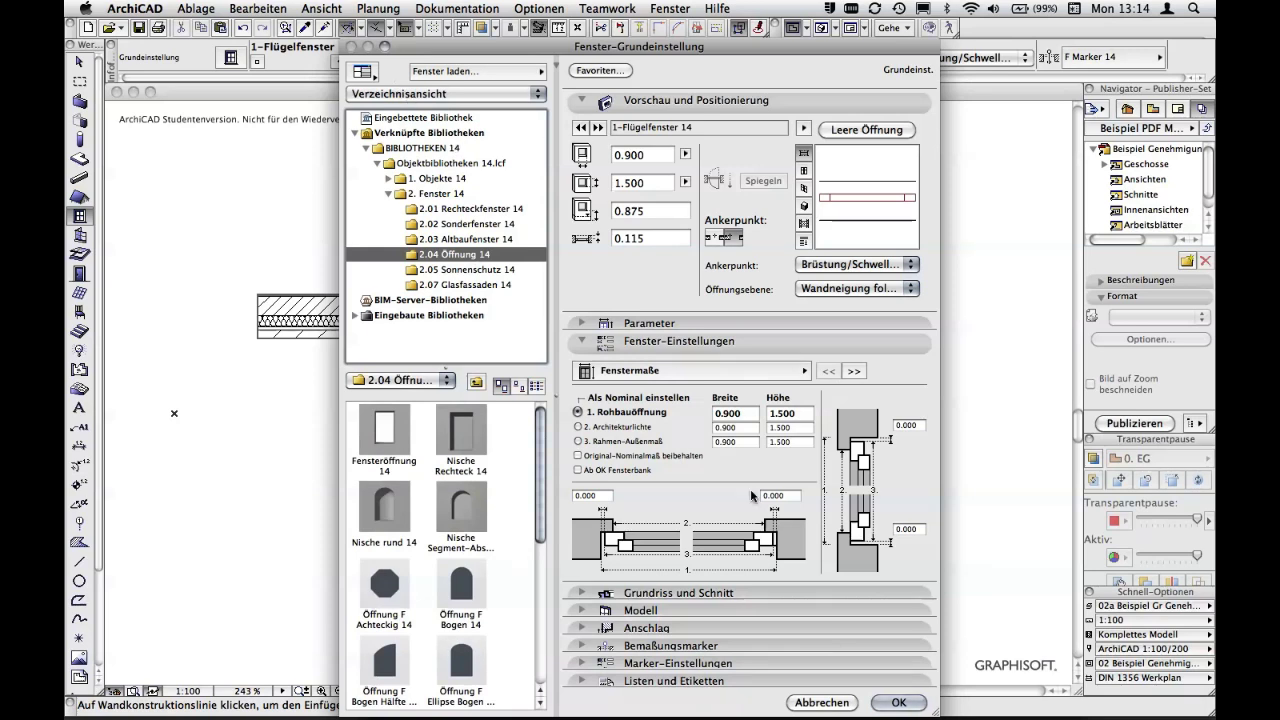
click(891, 703)
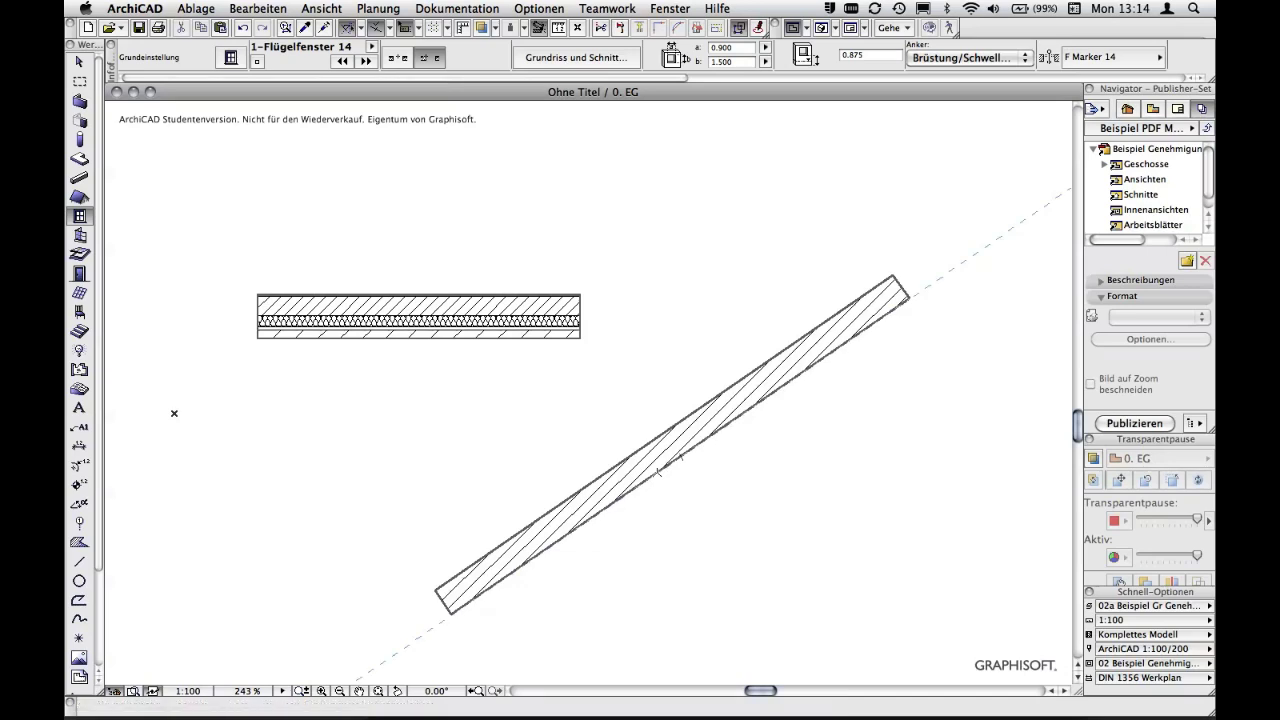
Step: Place the 1-Flügelfenster 14 window mid-way along the diagonal wall and set its opening side
click(653, 468)
click(623, 407)
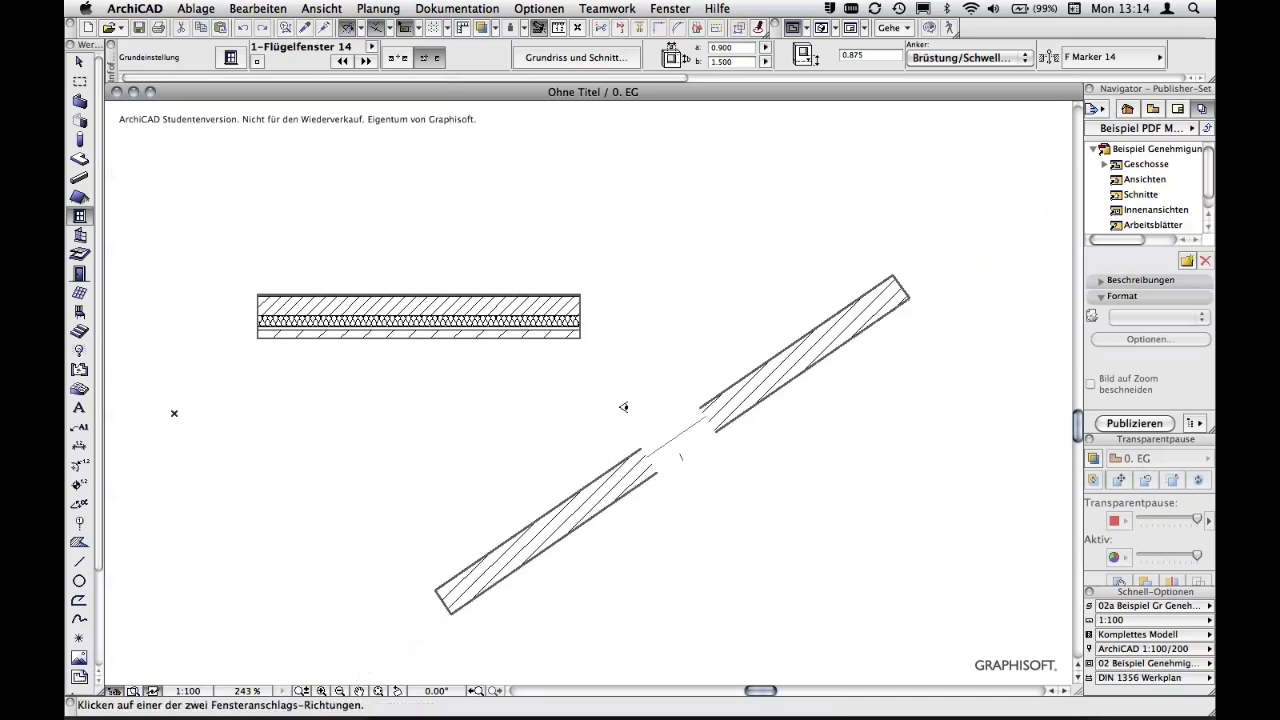
click(623, 407)
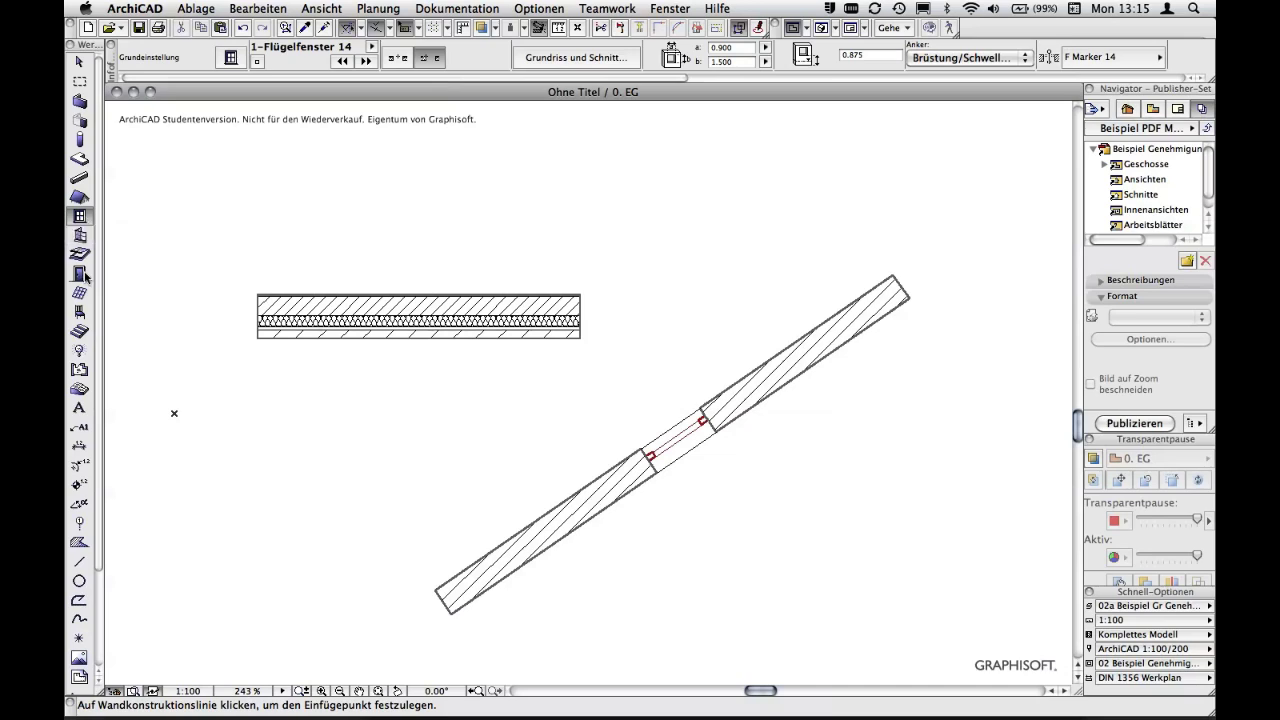
Step: Marquee-select both walls and the window
scroll(398, 320, down, 2)
scroll(400, 322, down, 2)
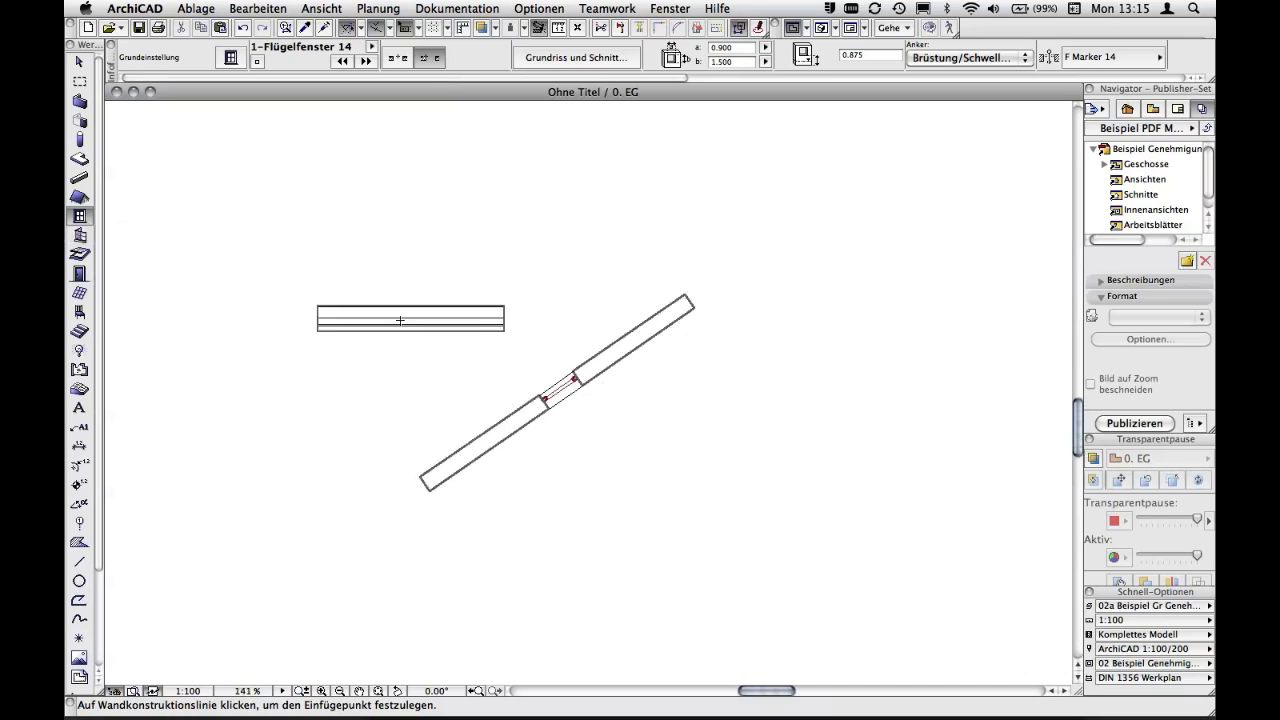
scroll(415, 330, down, 1)
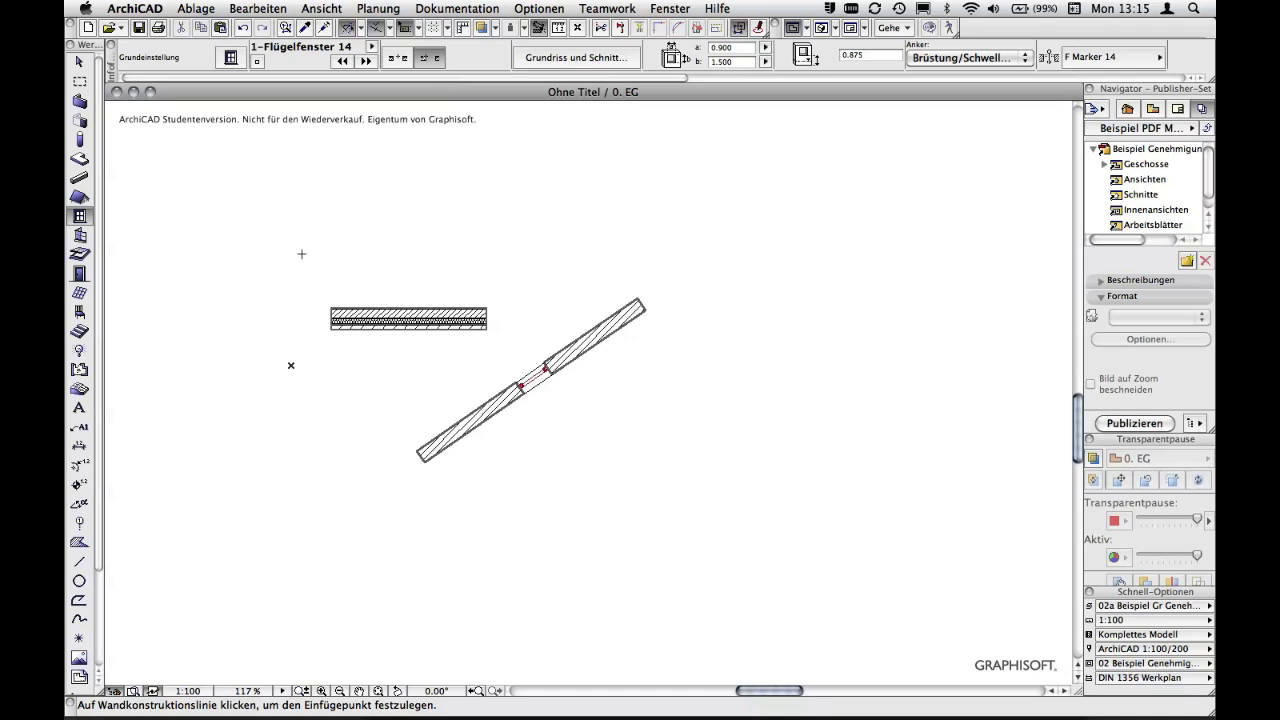
drag(289, 235, 717, 488)
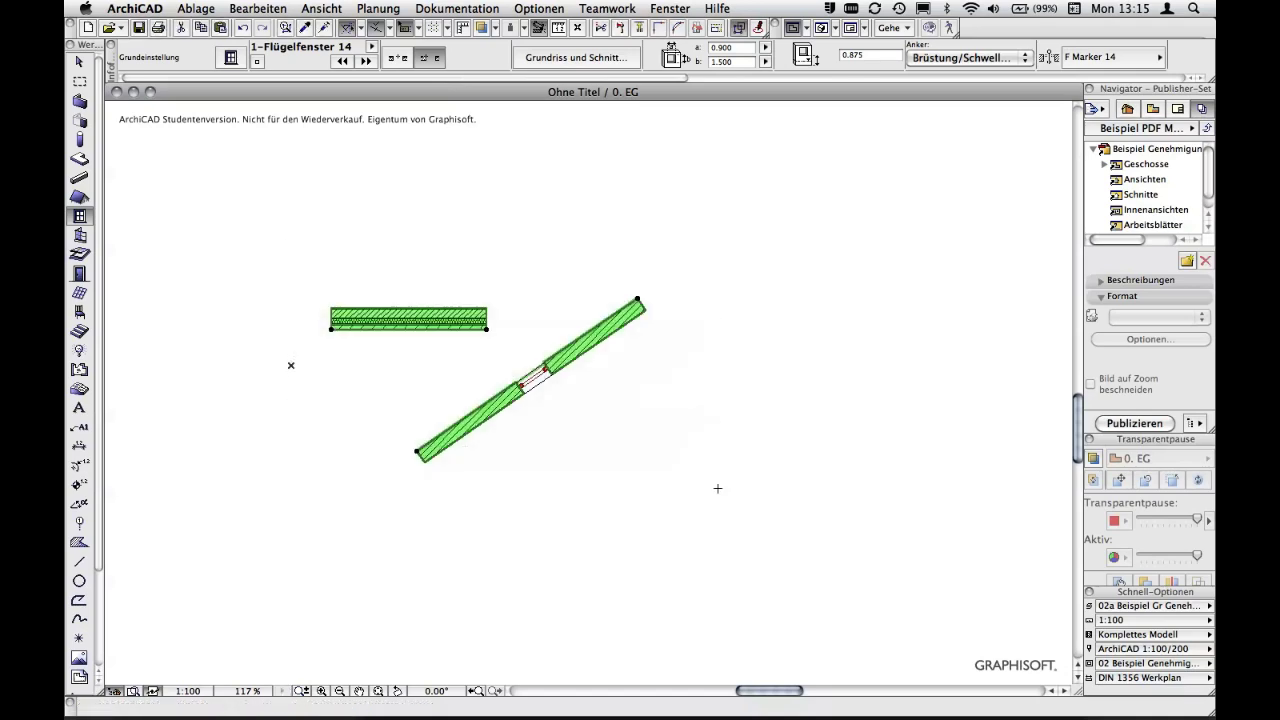
Step: Delete both walls and the window, then pick the Slab tool
key(Delete)
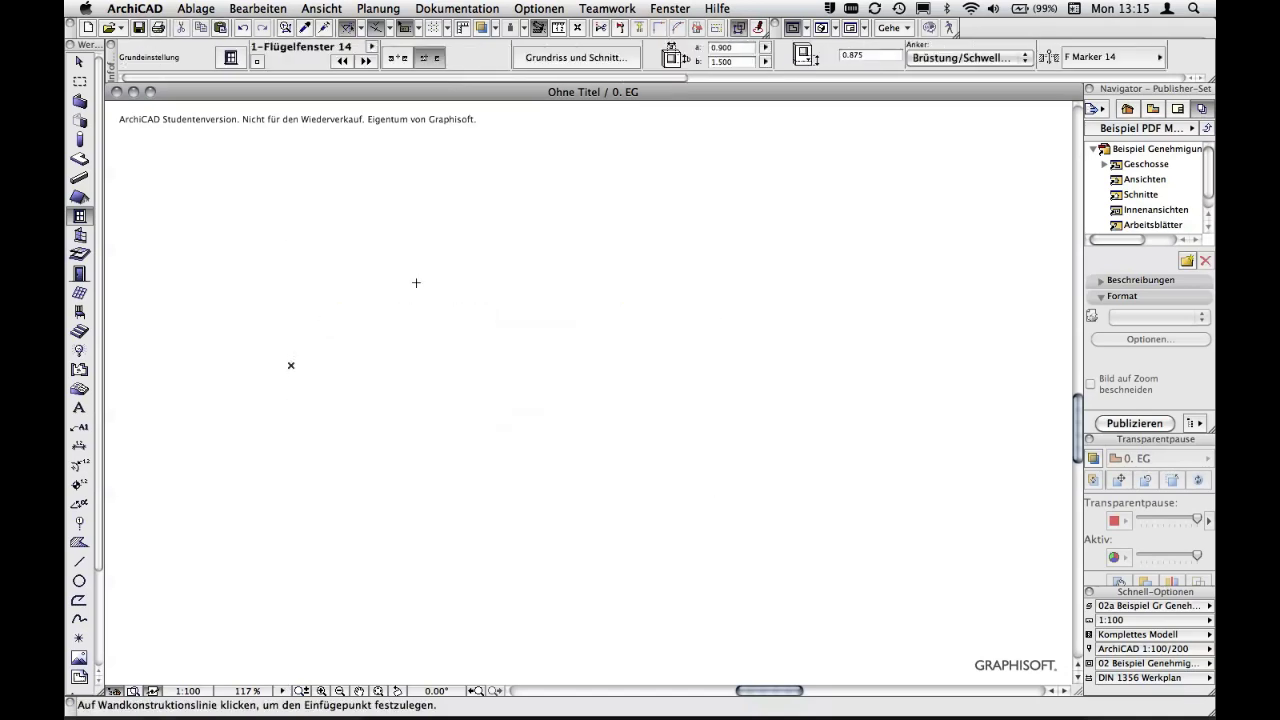
click(81, 160)
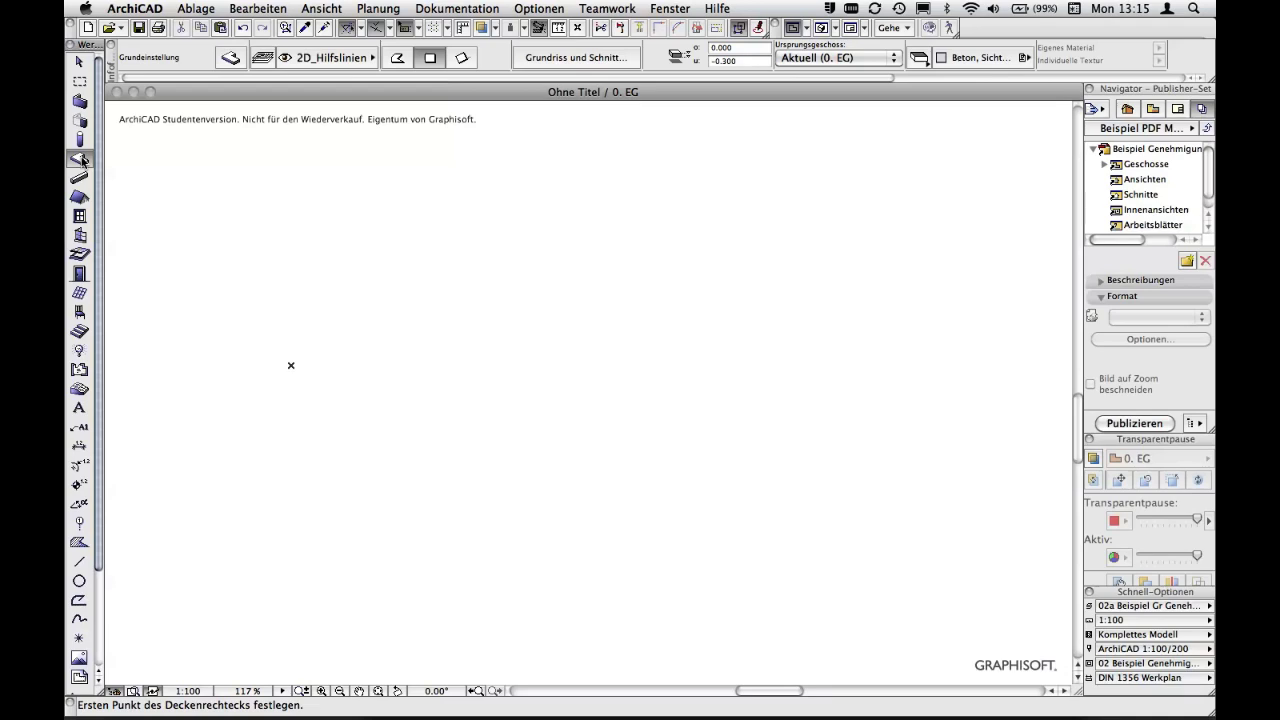
Step: Set the default slab cut fill to Beton, Stahlbeton and confirm the slab settings
double_click(79, 158)
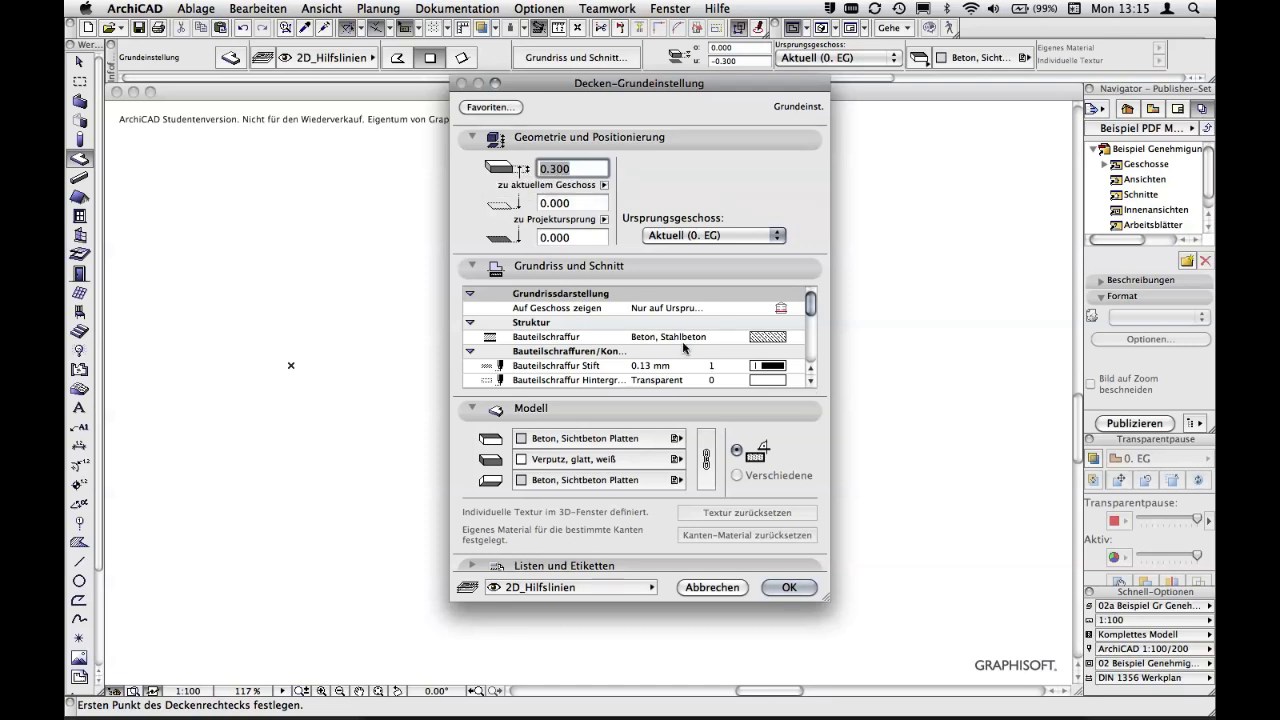
click(771, 340)
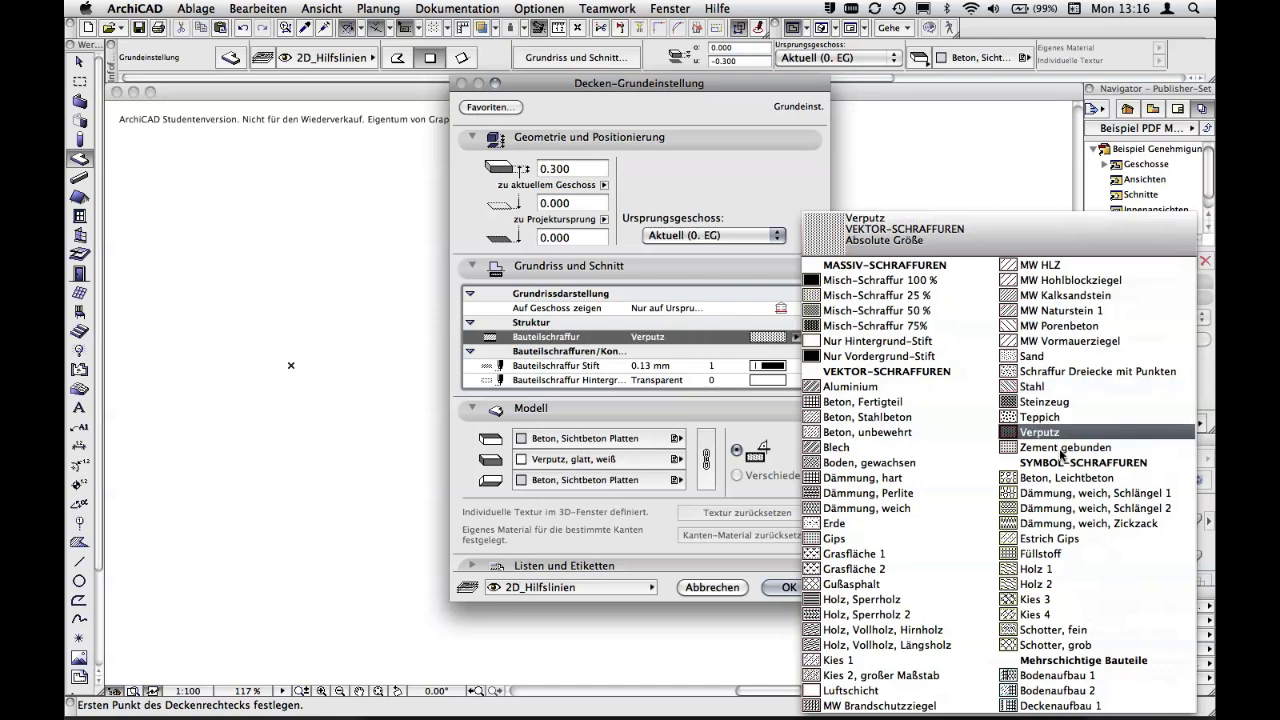
drag(771, 340, 1105, 706)
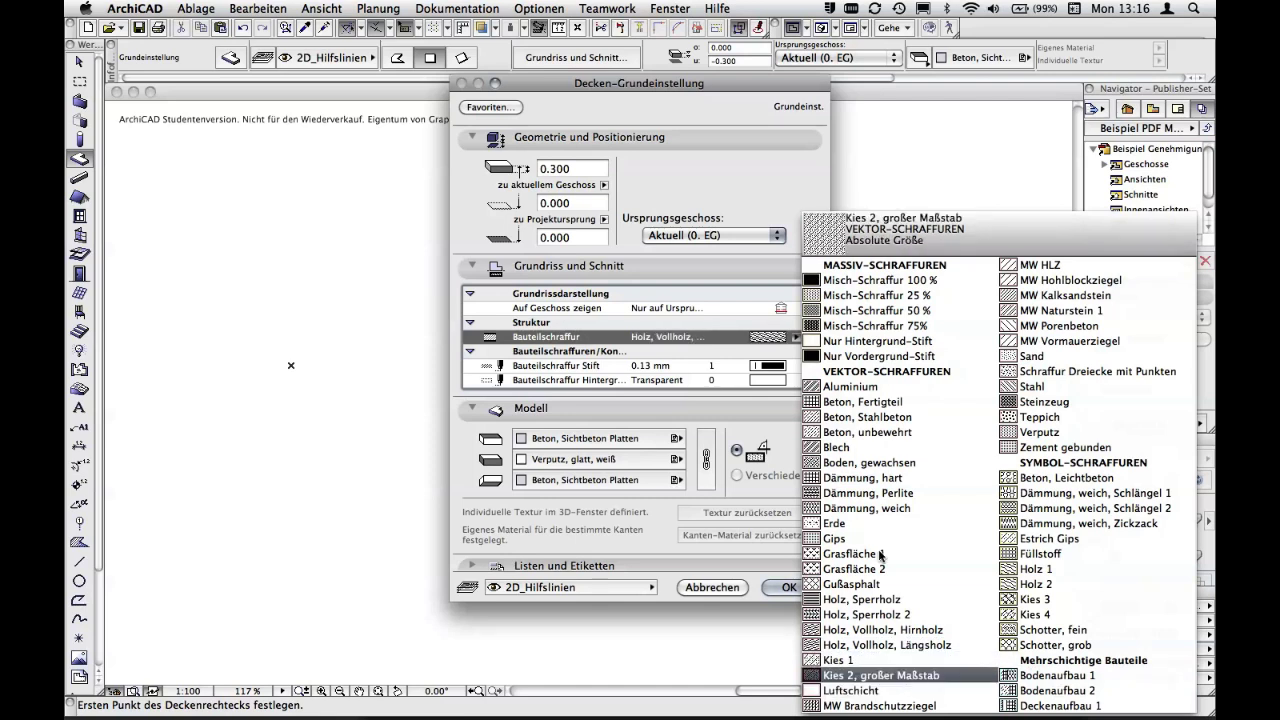
click(871, 419)
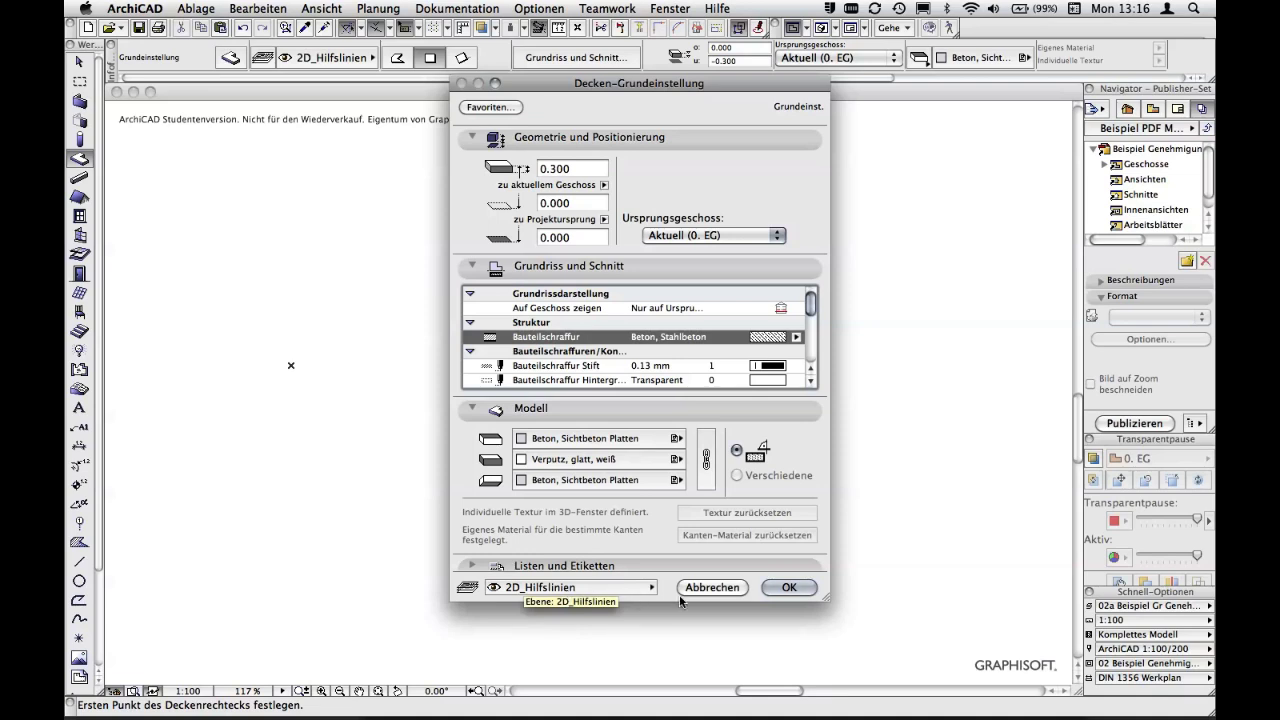
click(778, 590)
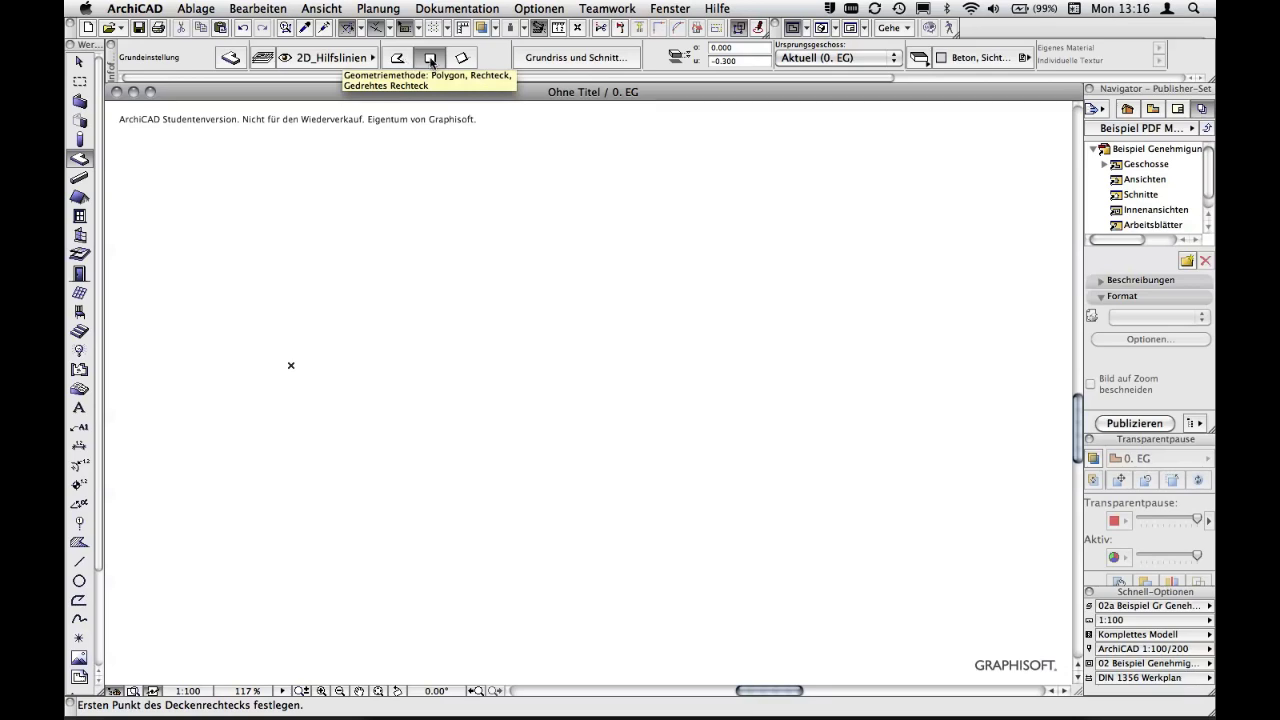
click(426, 396)
click(647, 258)
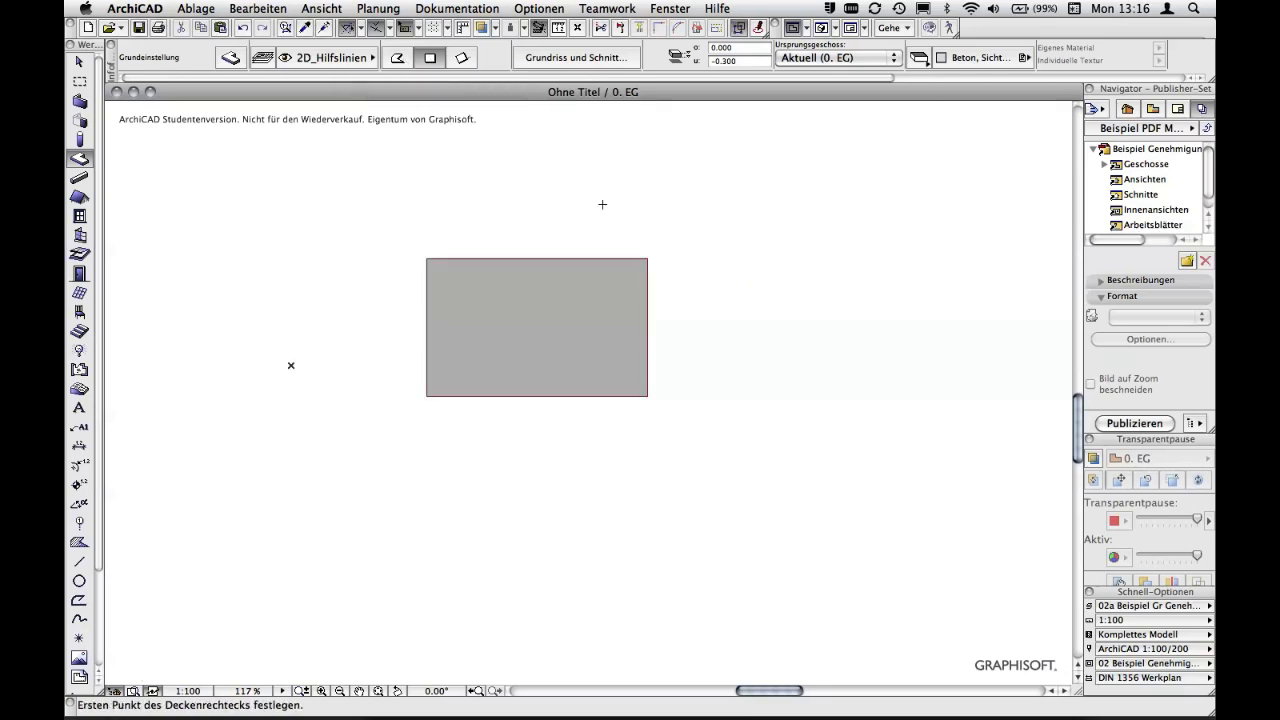
click(398, 58)
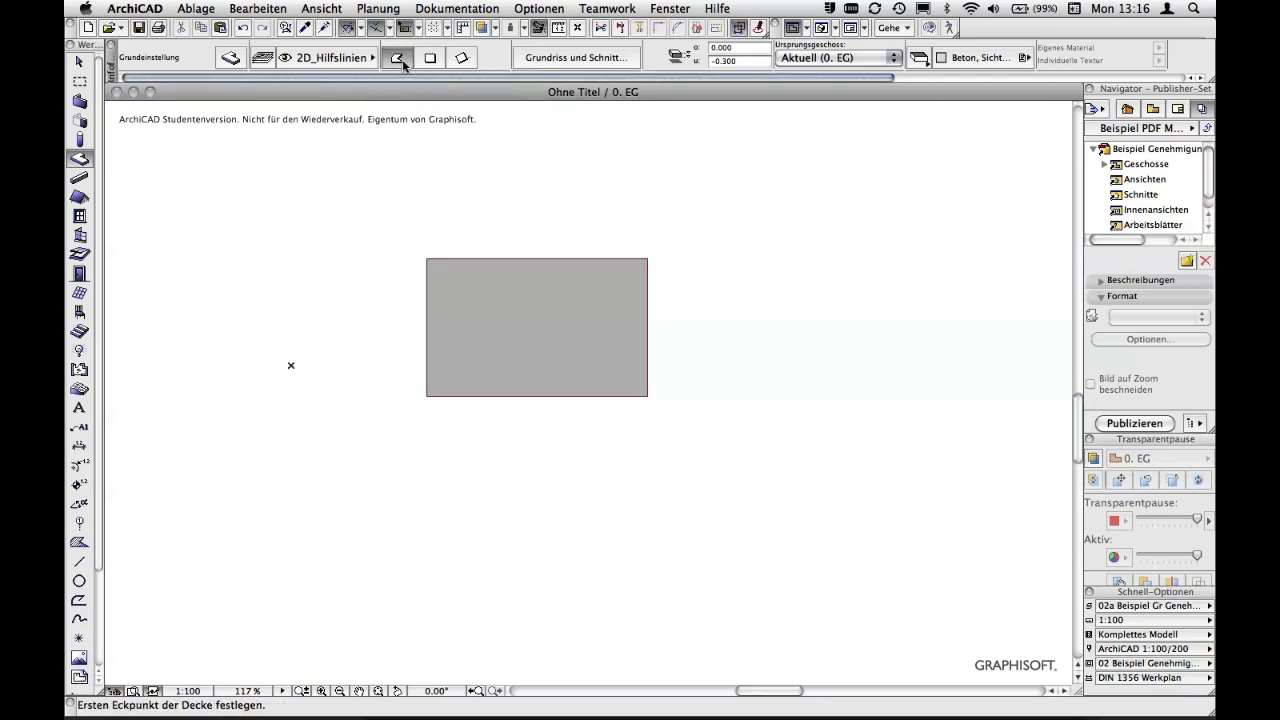
click(501, 519)
click(793, 372)
click(692, 164)
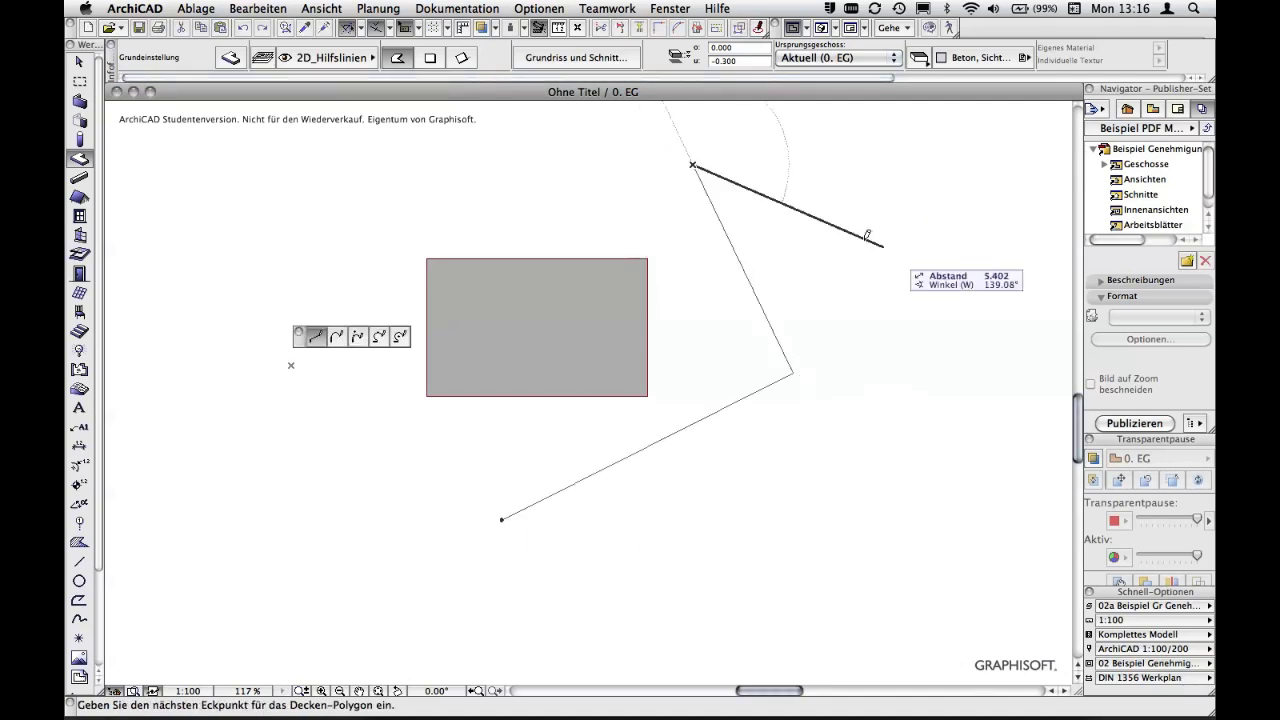
click(600, 175)
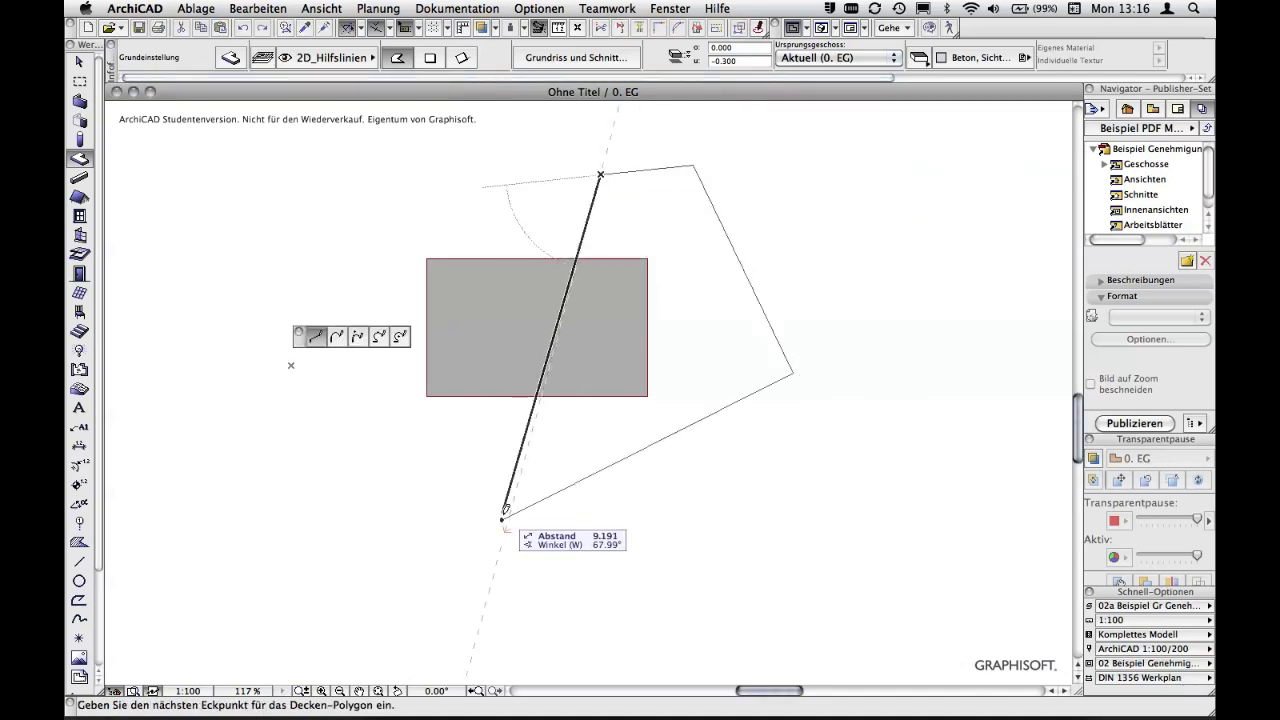
click(503, 516)
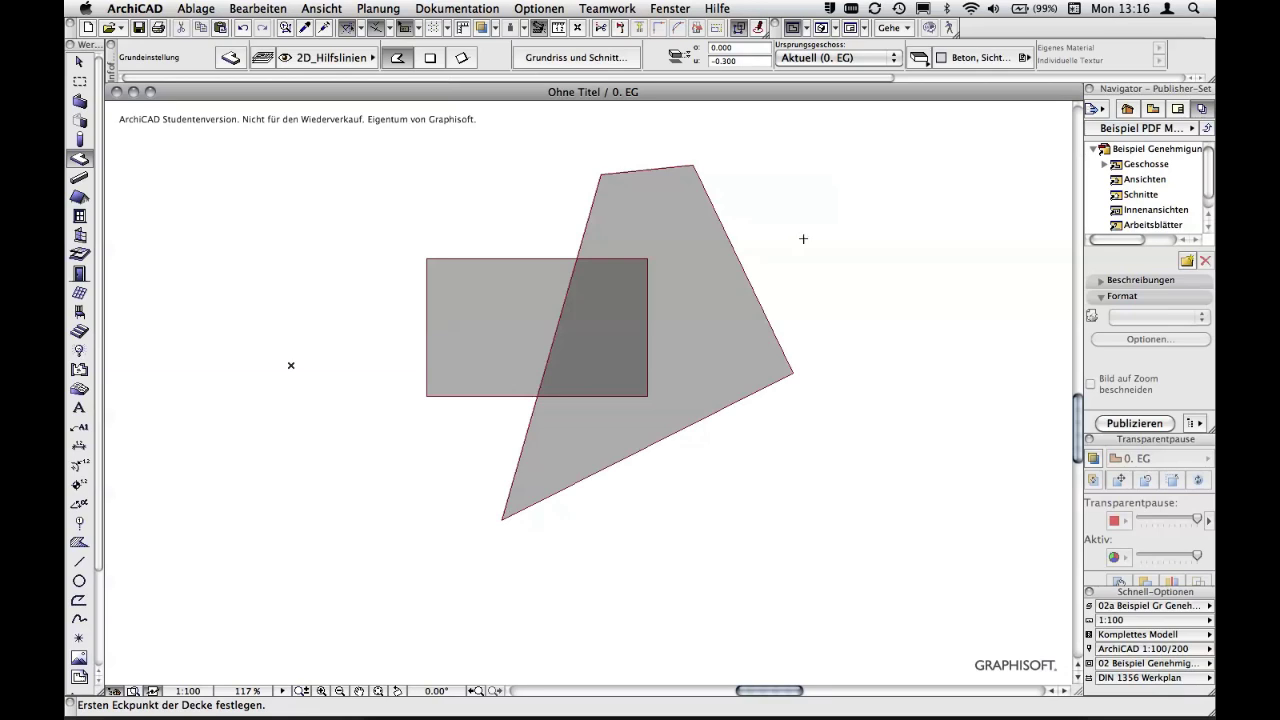
key(ctrl+t)
click(725, 590)
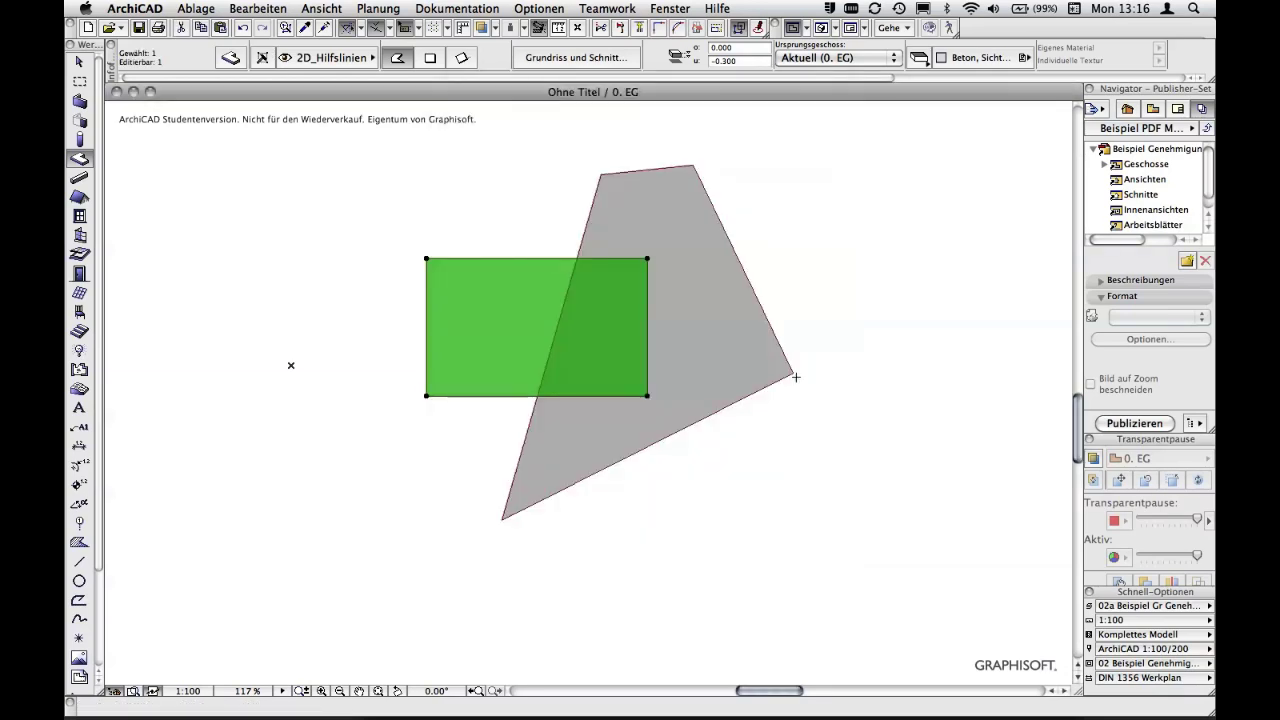
key(Escape)
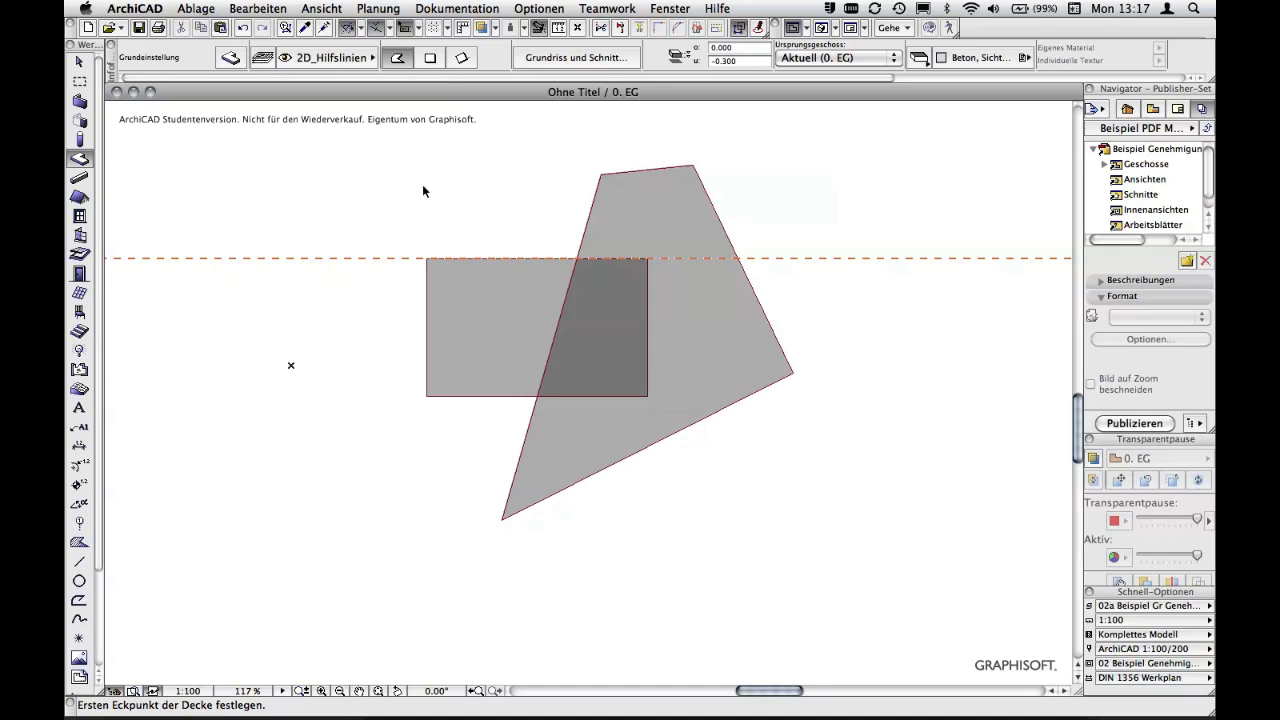
key(ctrl+a)
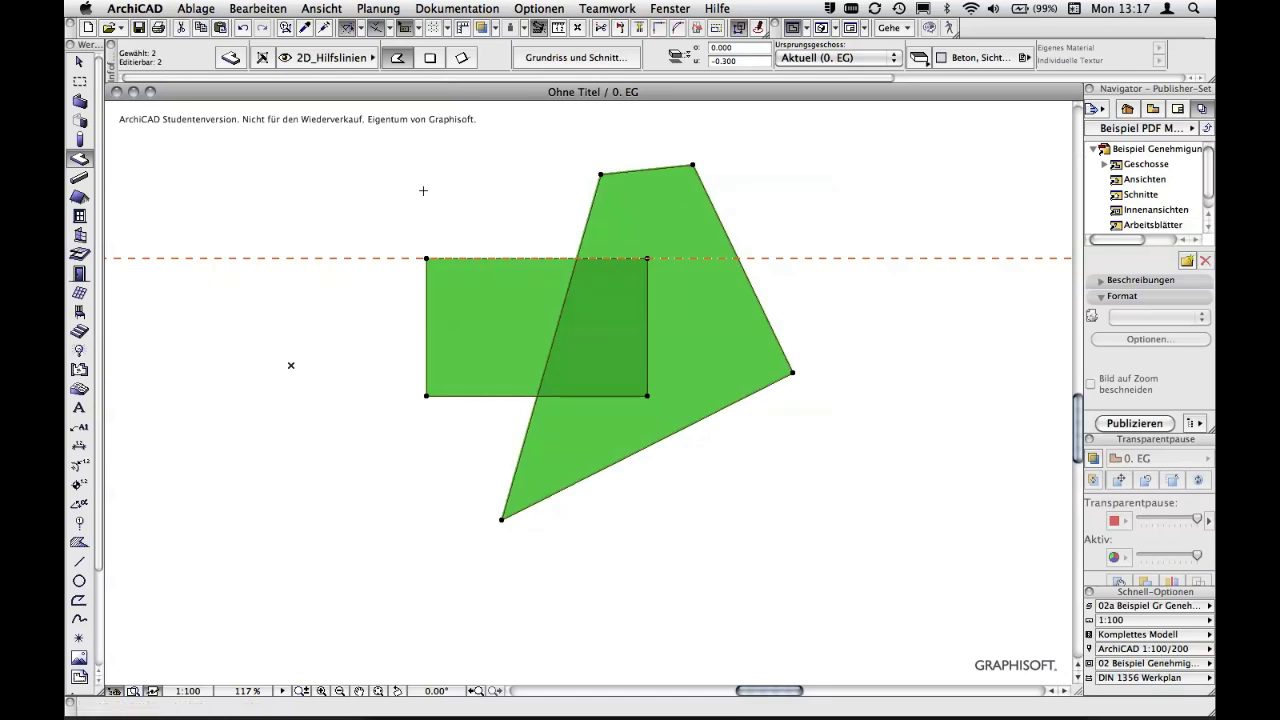
key(Delete)
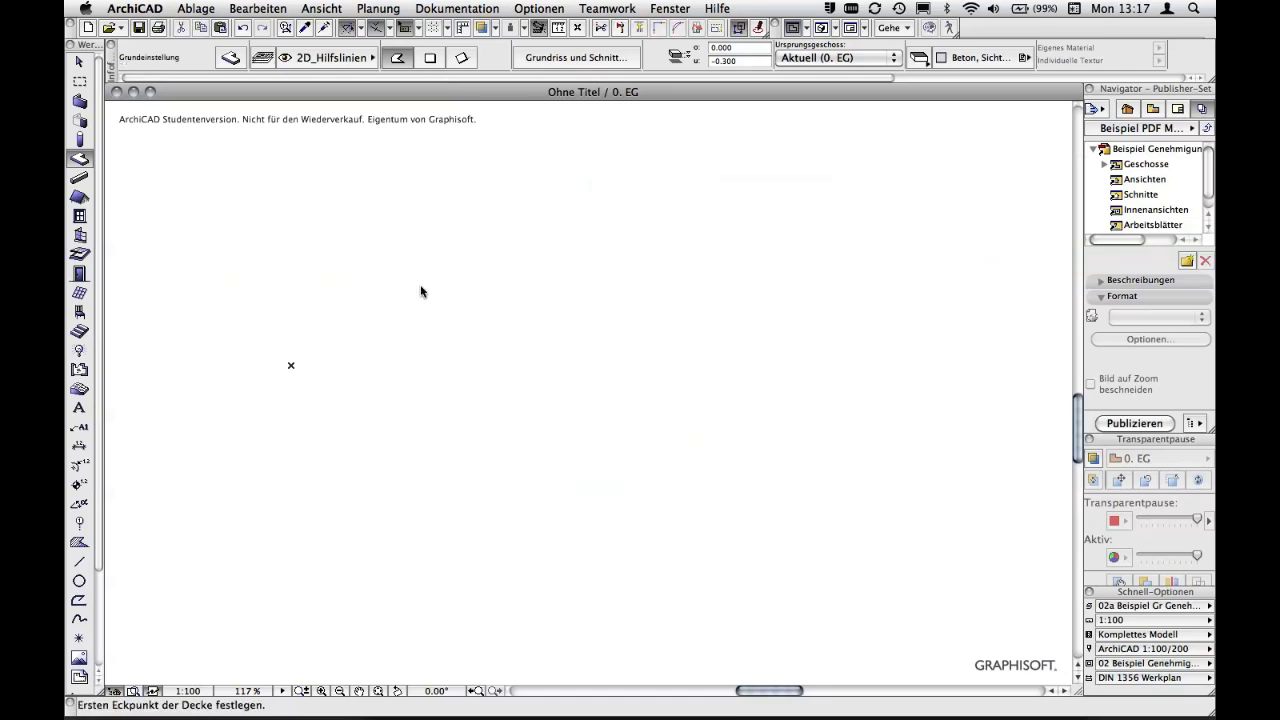
Step: Draw a rectangular slab between two opposite corners and select it
click(424, 288)
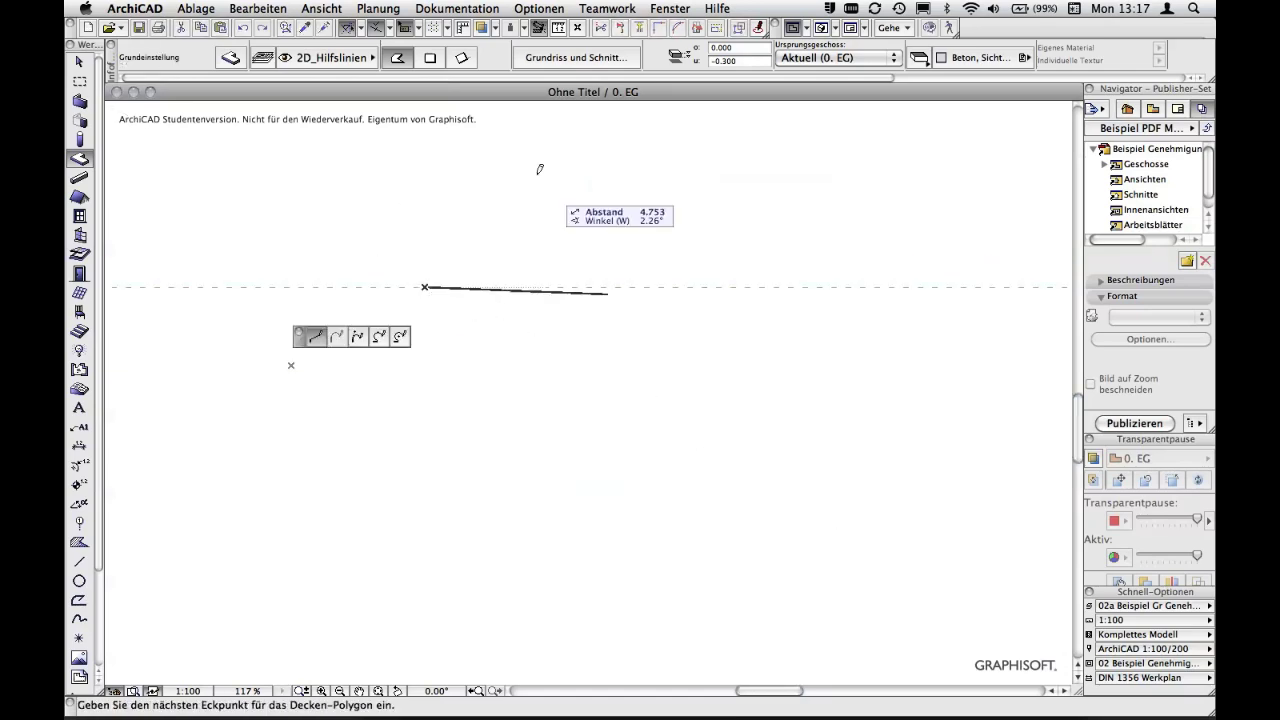
click(431, 59)
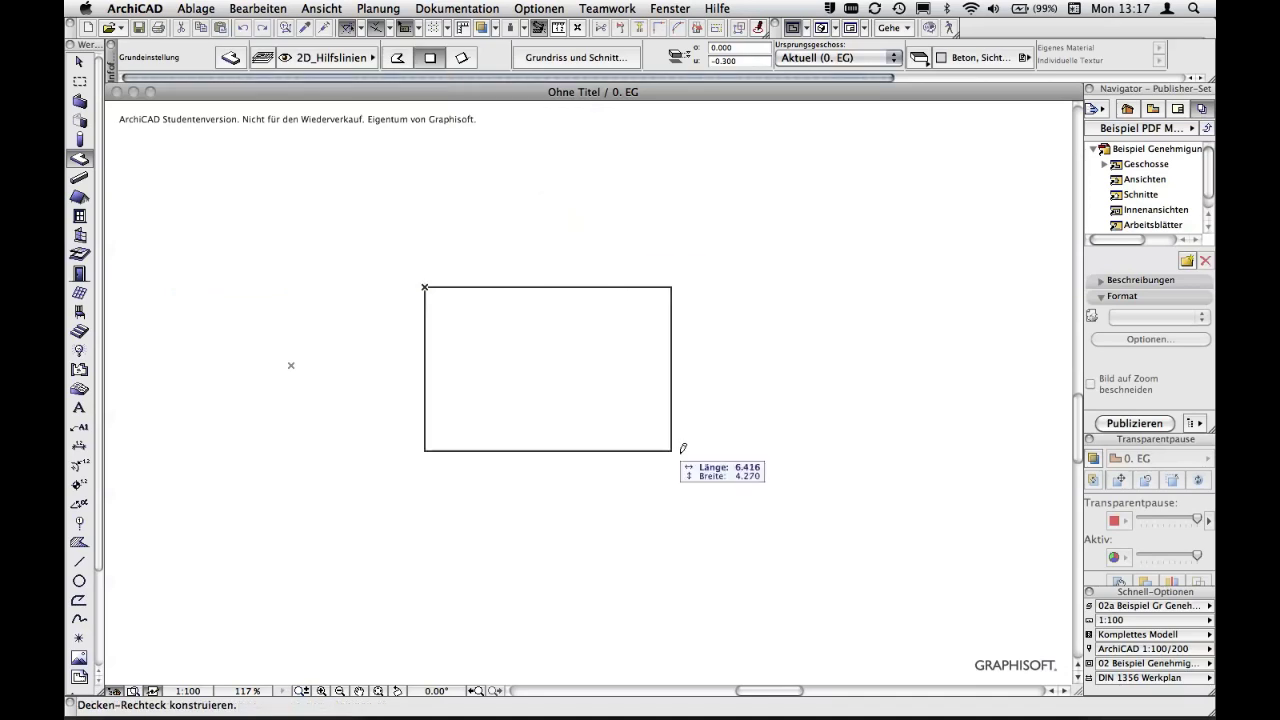
click(717, 521)
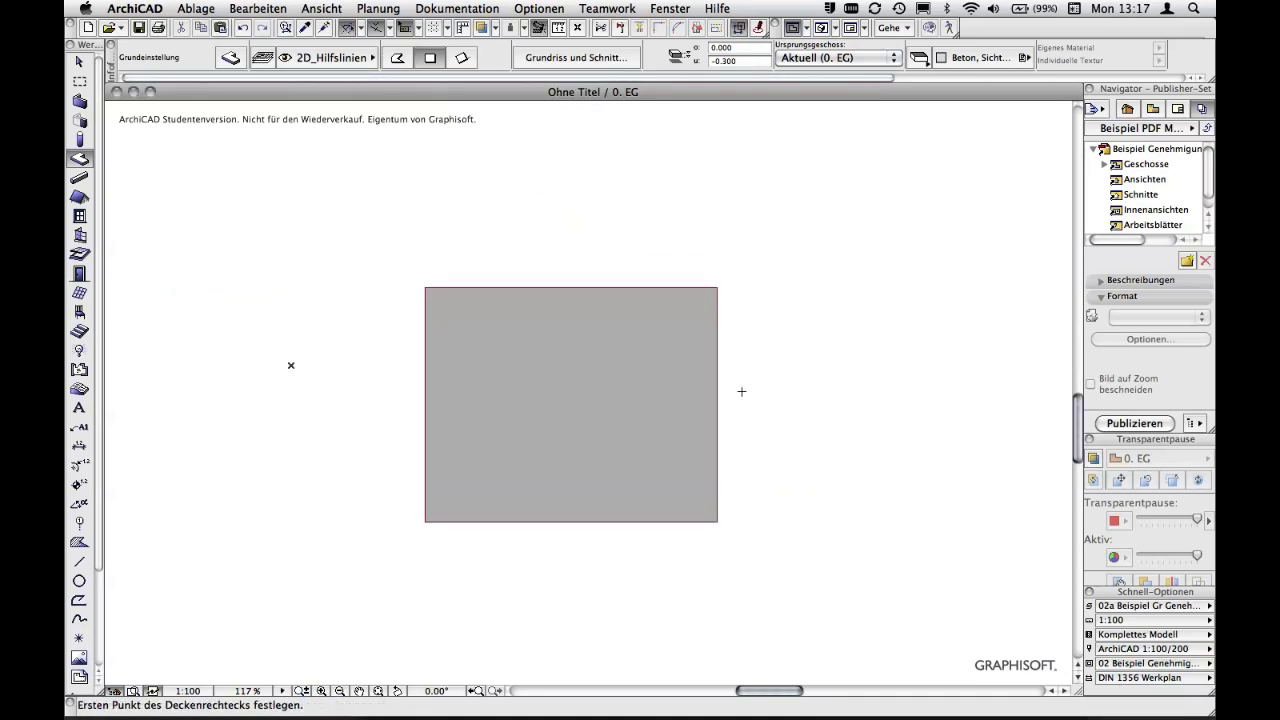
middle_drag(680, 402, 734, 349)
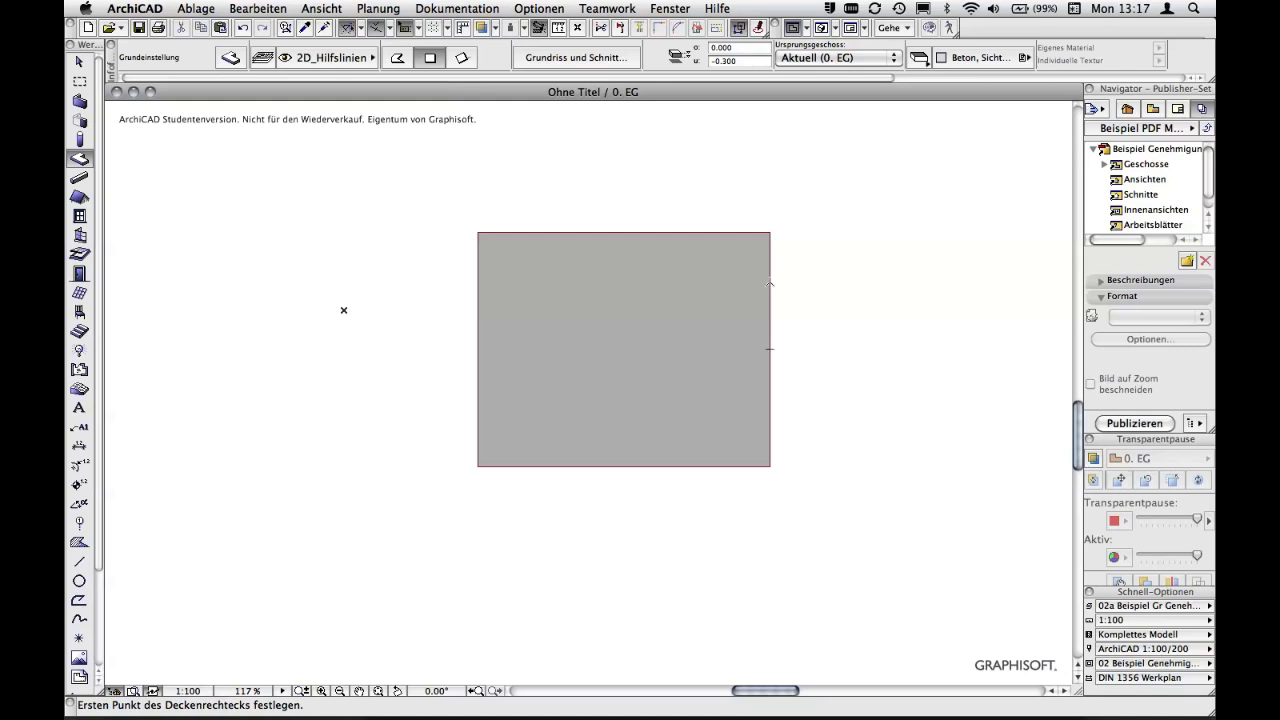
shift+click(770, 283)
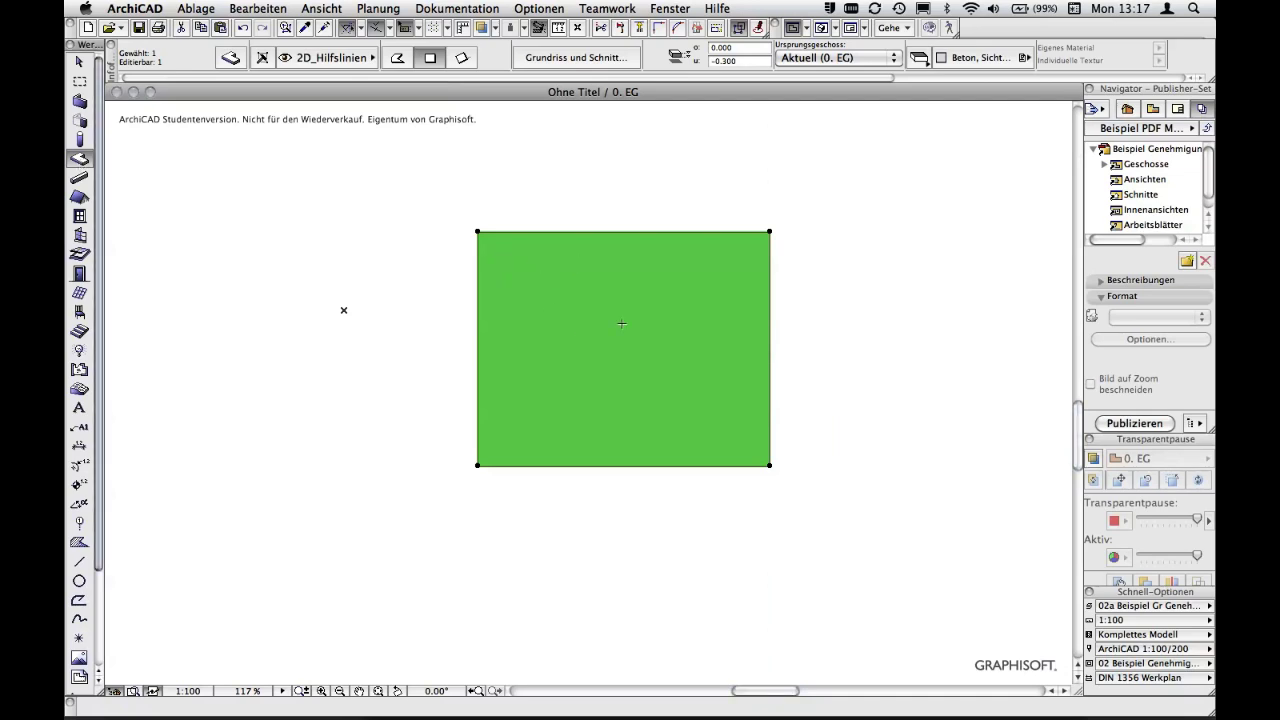
Step: Cut three rectangular holes in the slab: a large square, a narrow vertical and a thin horizontal one
click(574, 292)
click(724, 432)
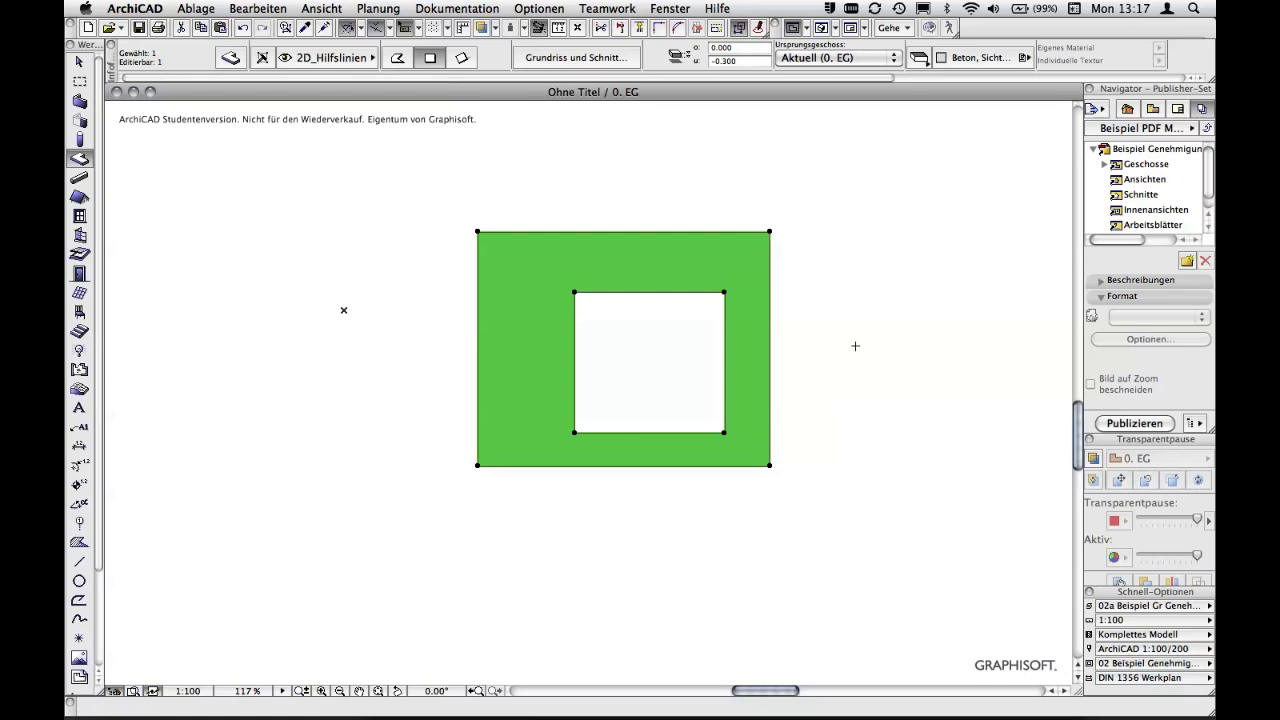
click(523, 296)
click(542, 364)
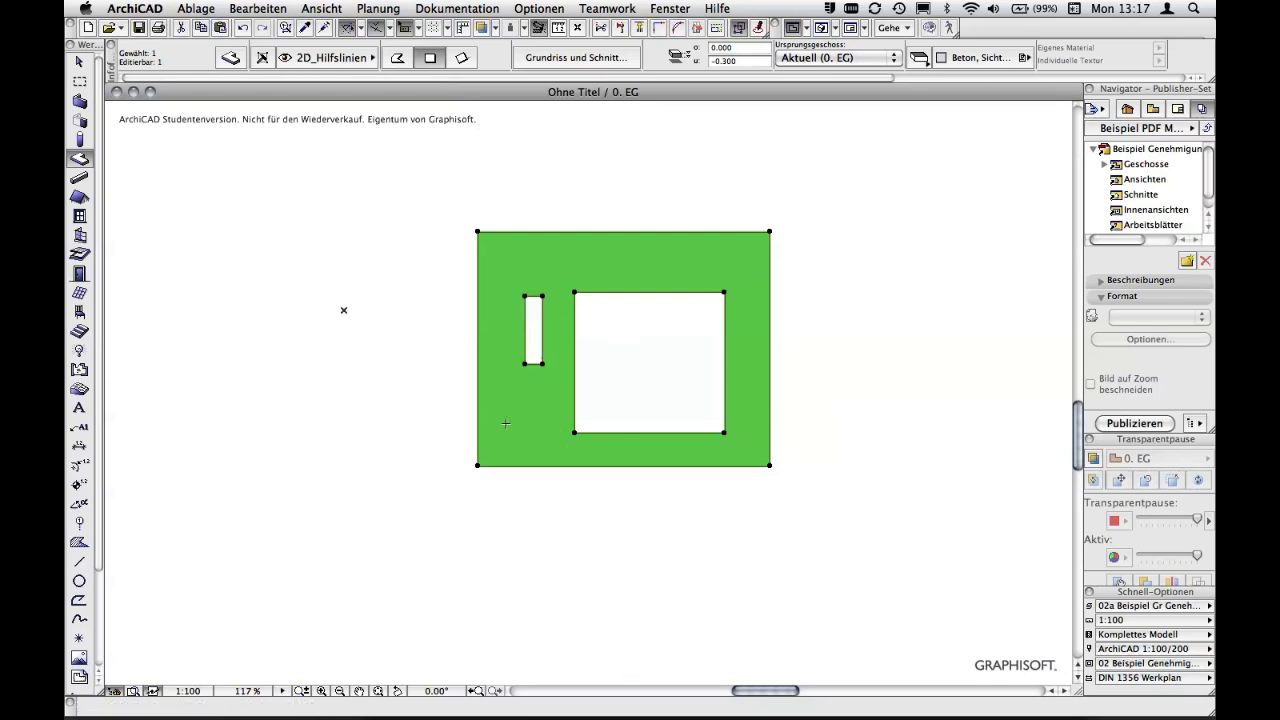
click(496, 415)
click(547, 424)
Step: Select the holed slab, leaving it as the only active selection
key(Escape)
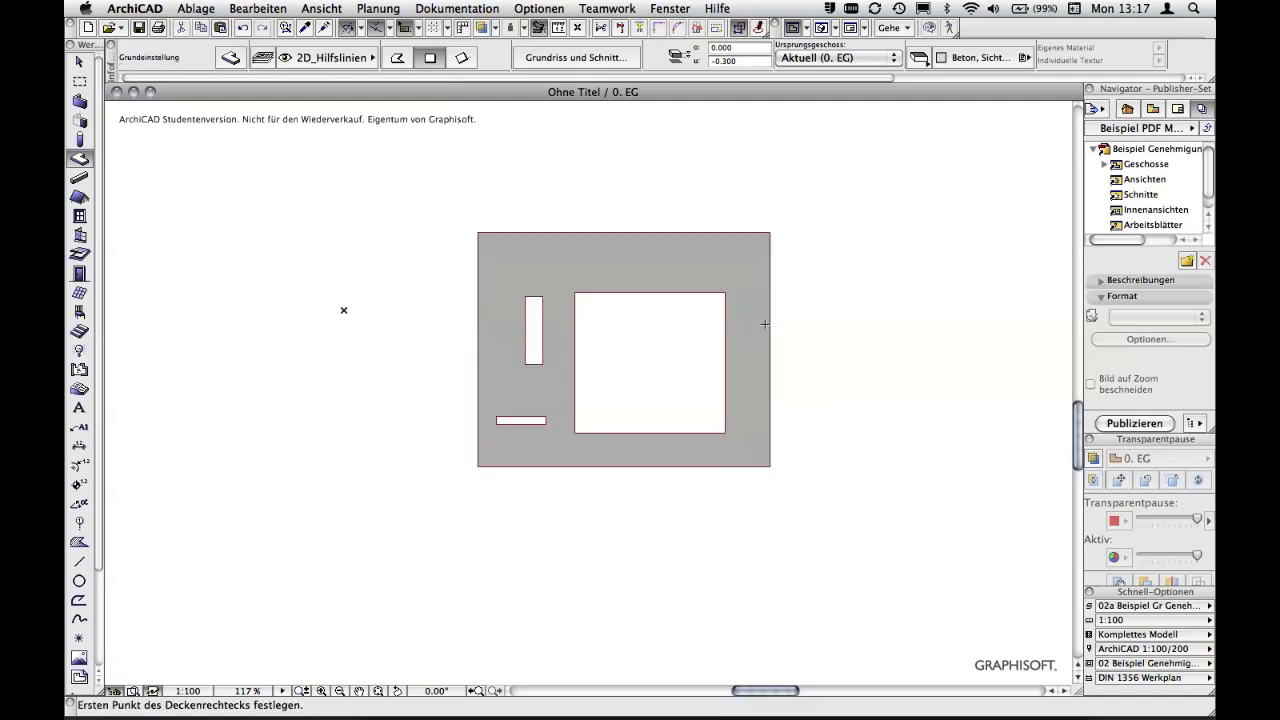
shift+click(771, 308)
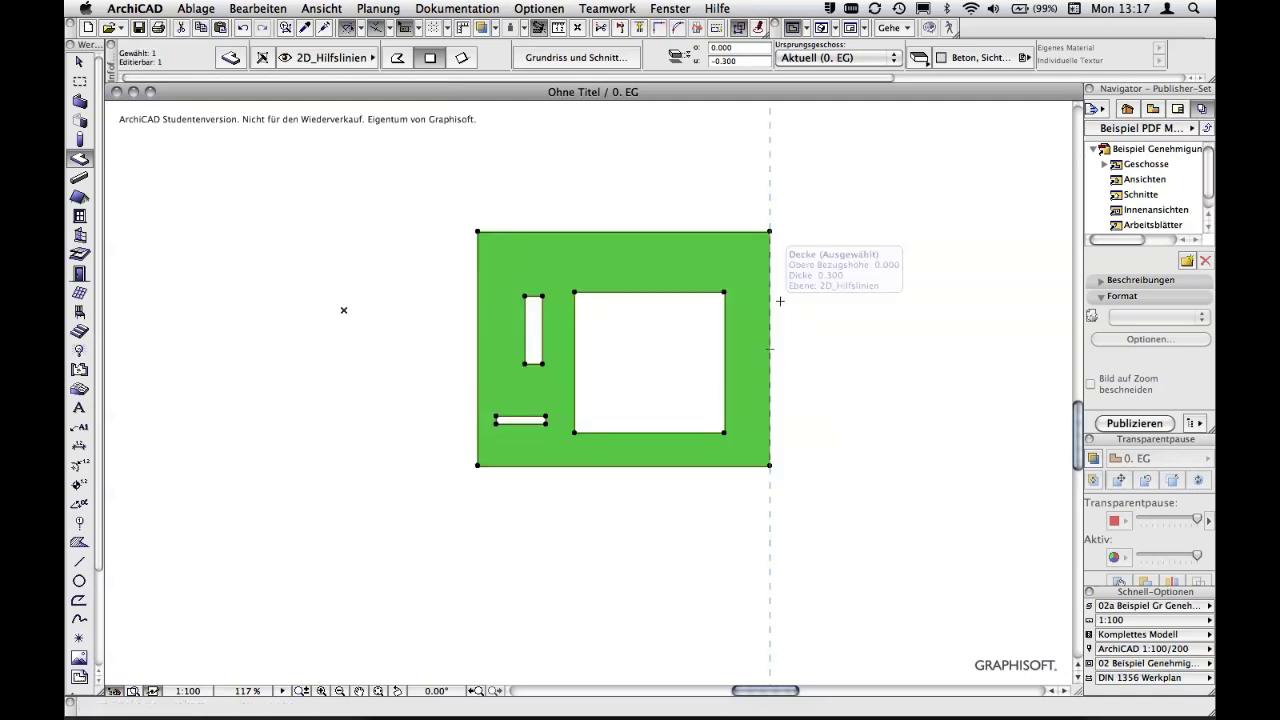
key(Escape)
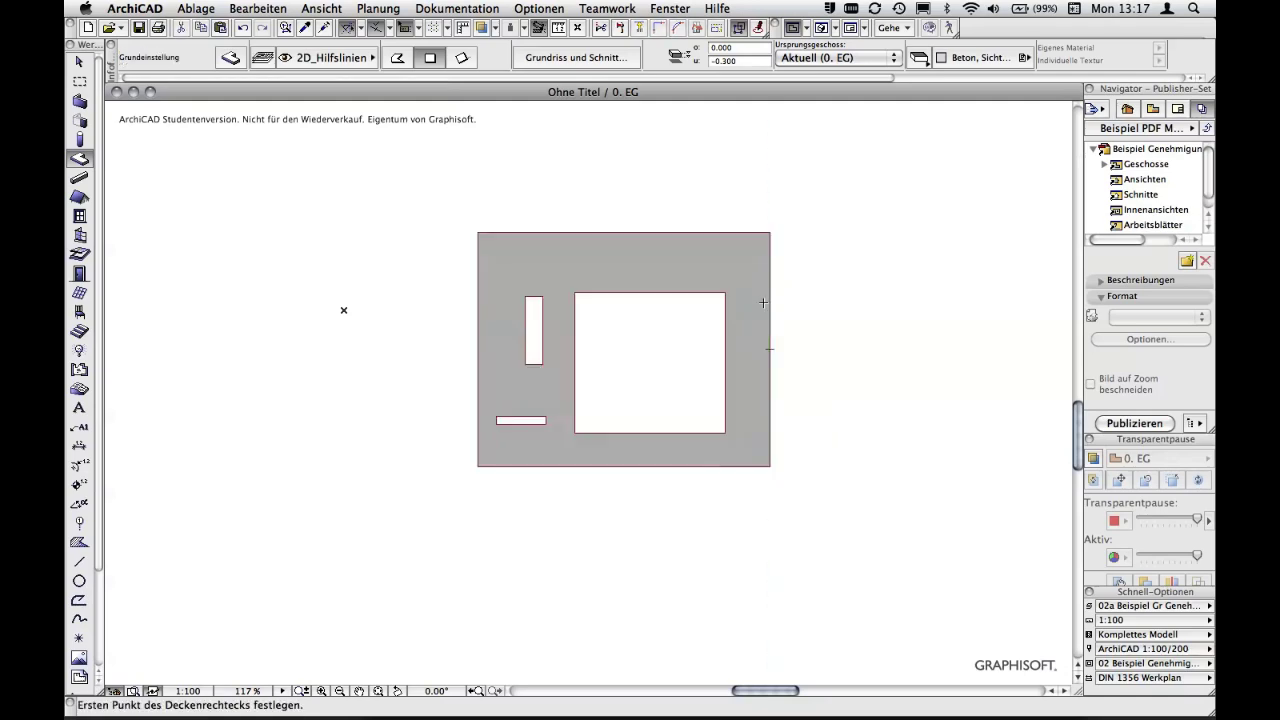
shift+click(726, 318)
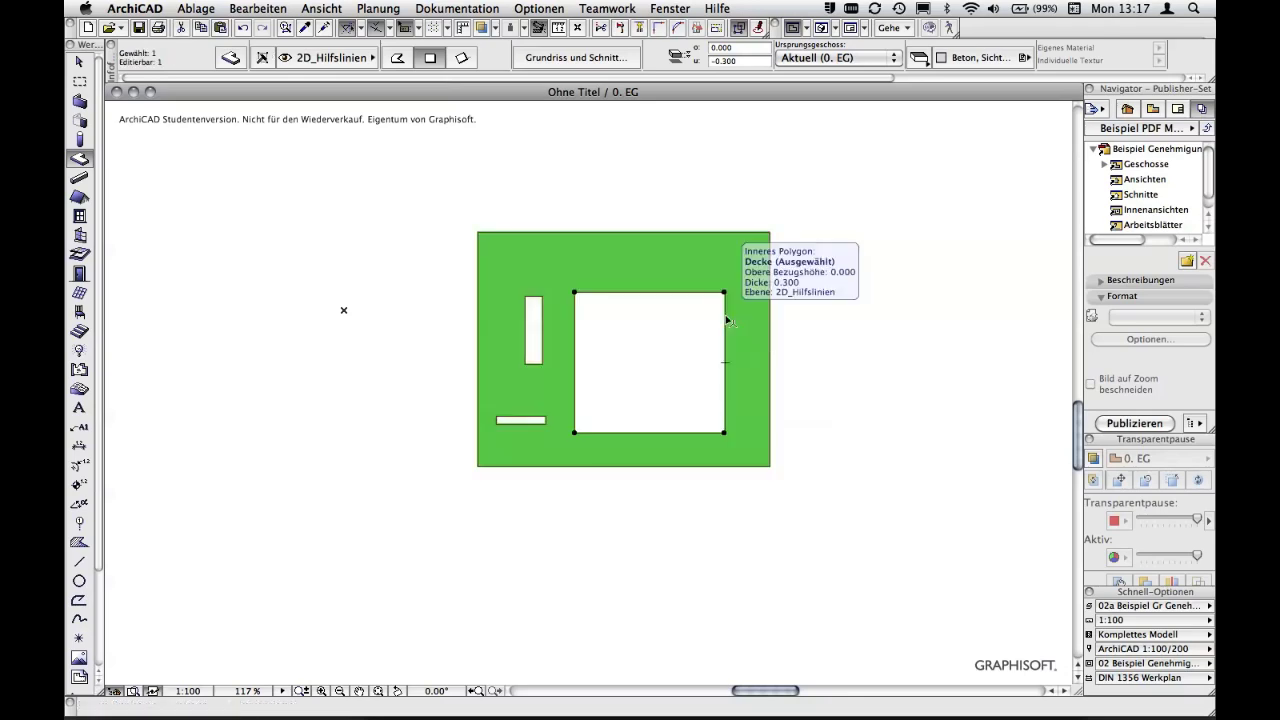
key(Escape)
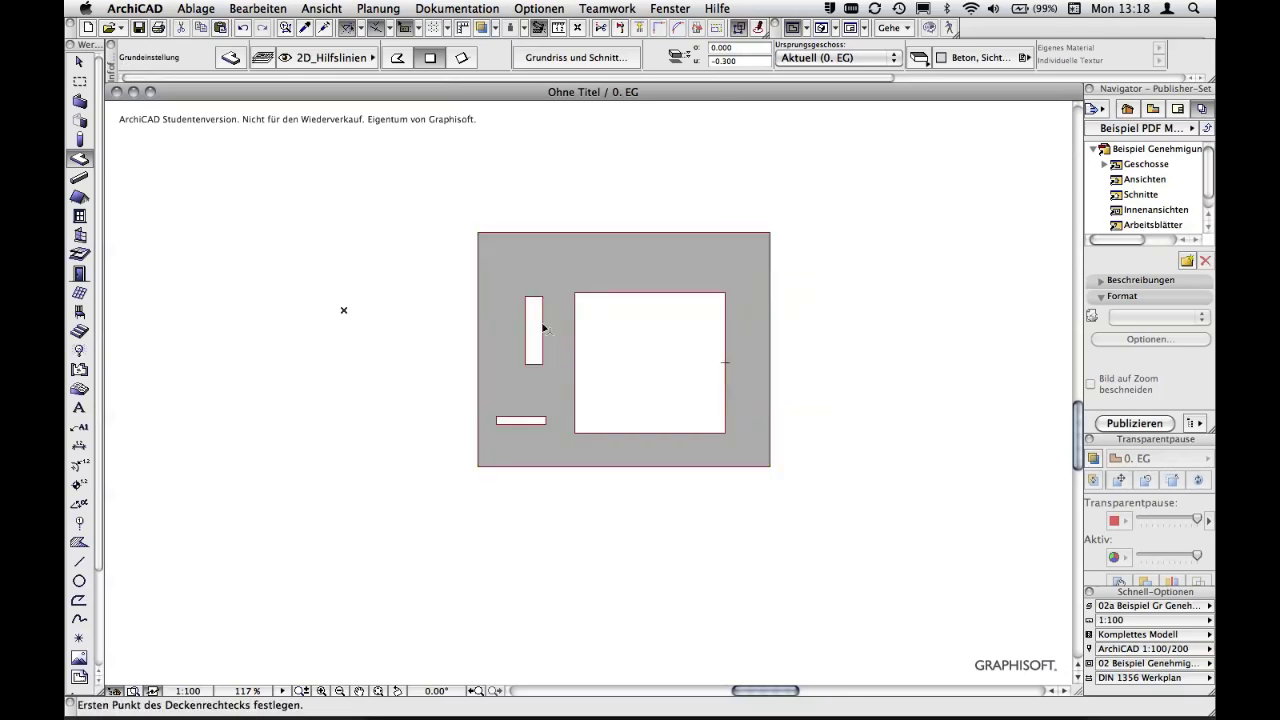
shift+click(543, 328)
key(Escape)
shift+click(543, 325)
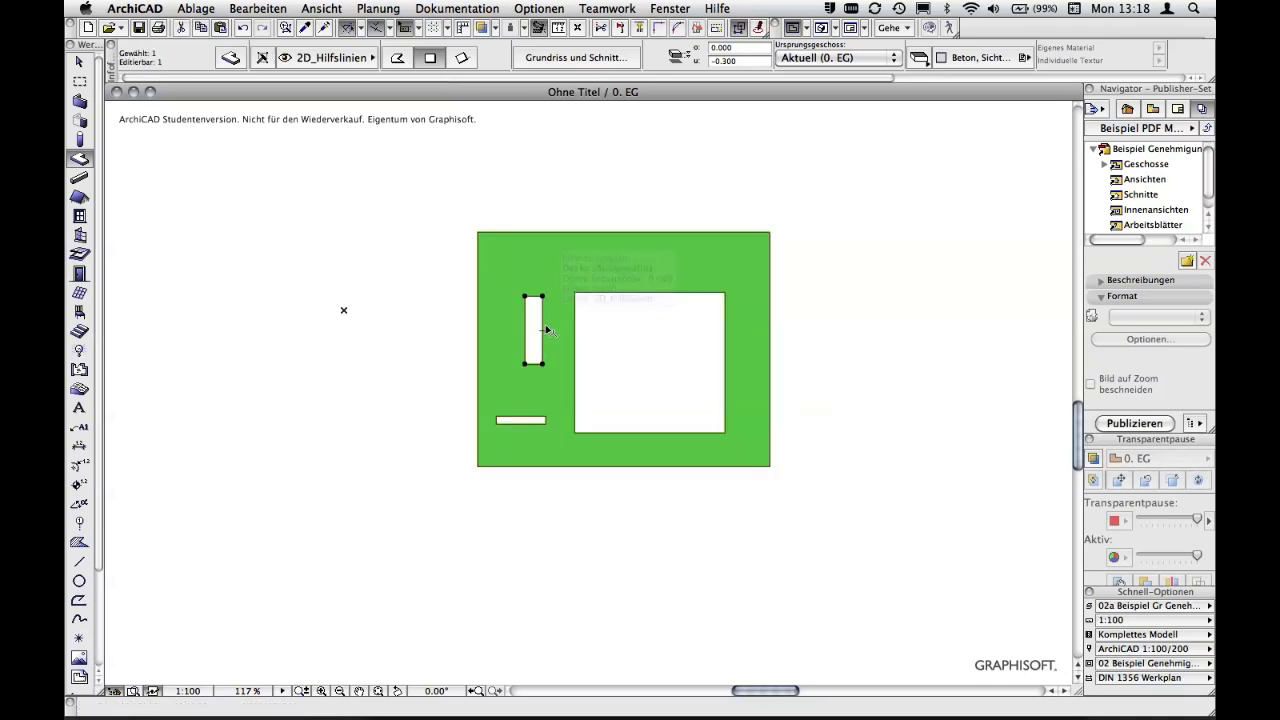
shift+click(726, 320)
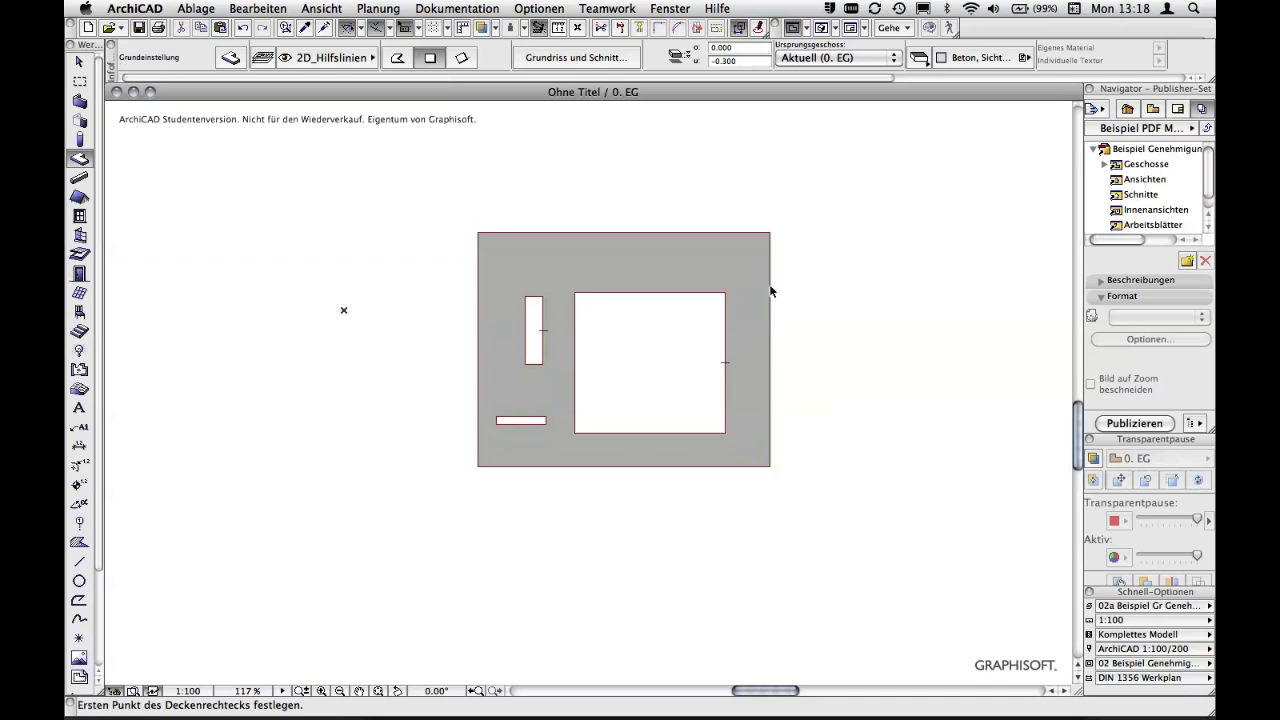
shift+click(769, 288)
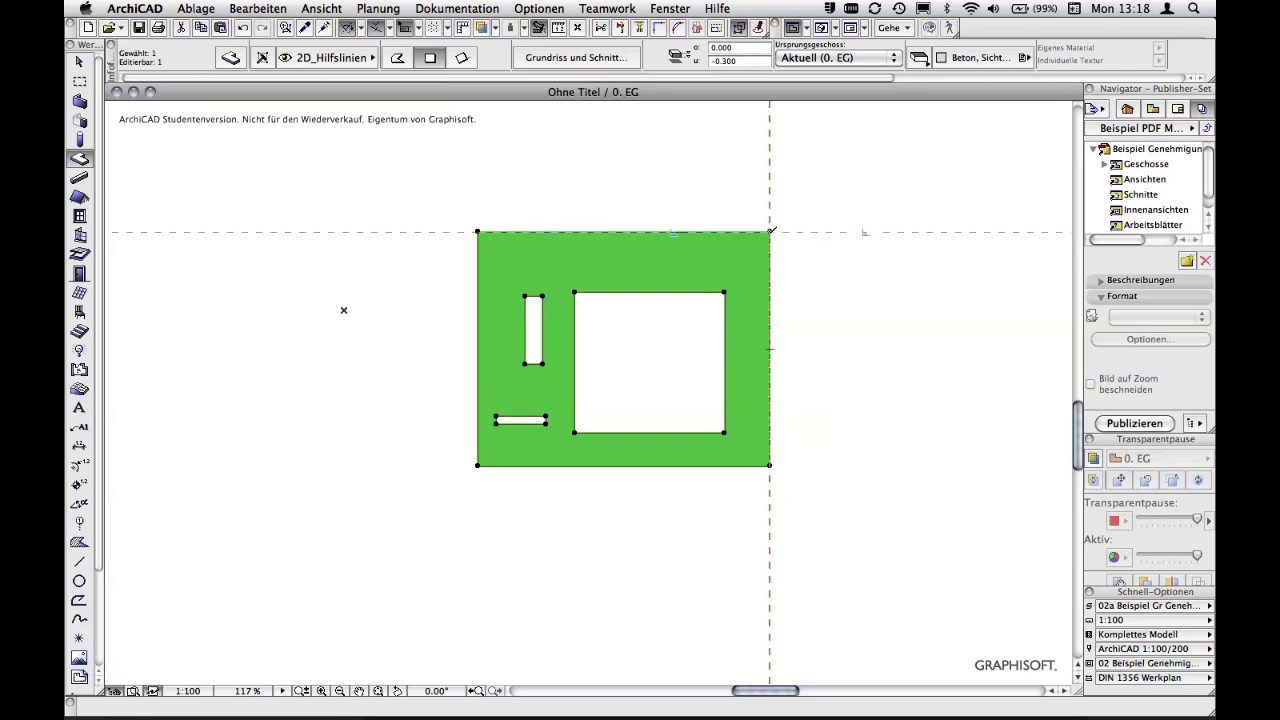
click(769, 232)
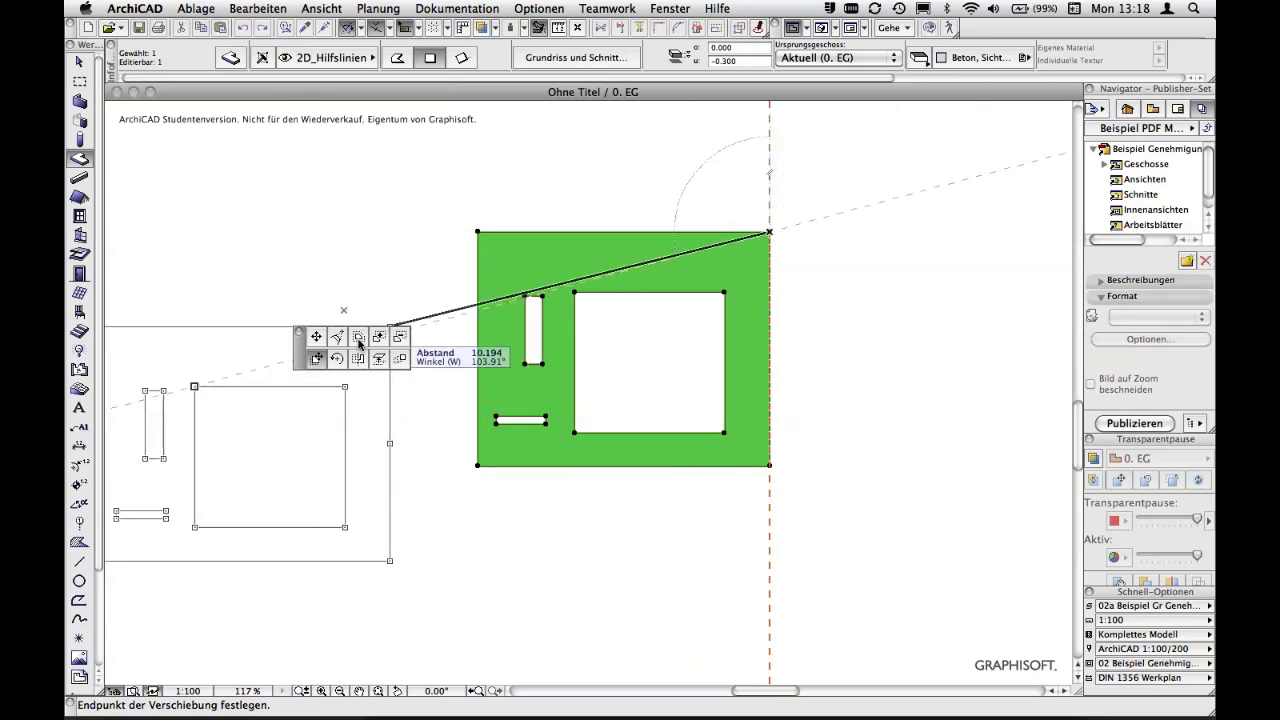
click(358, 340)
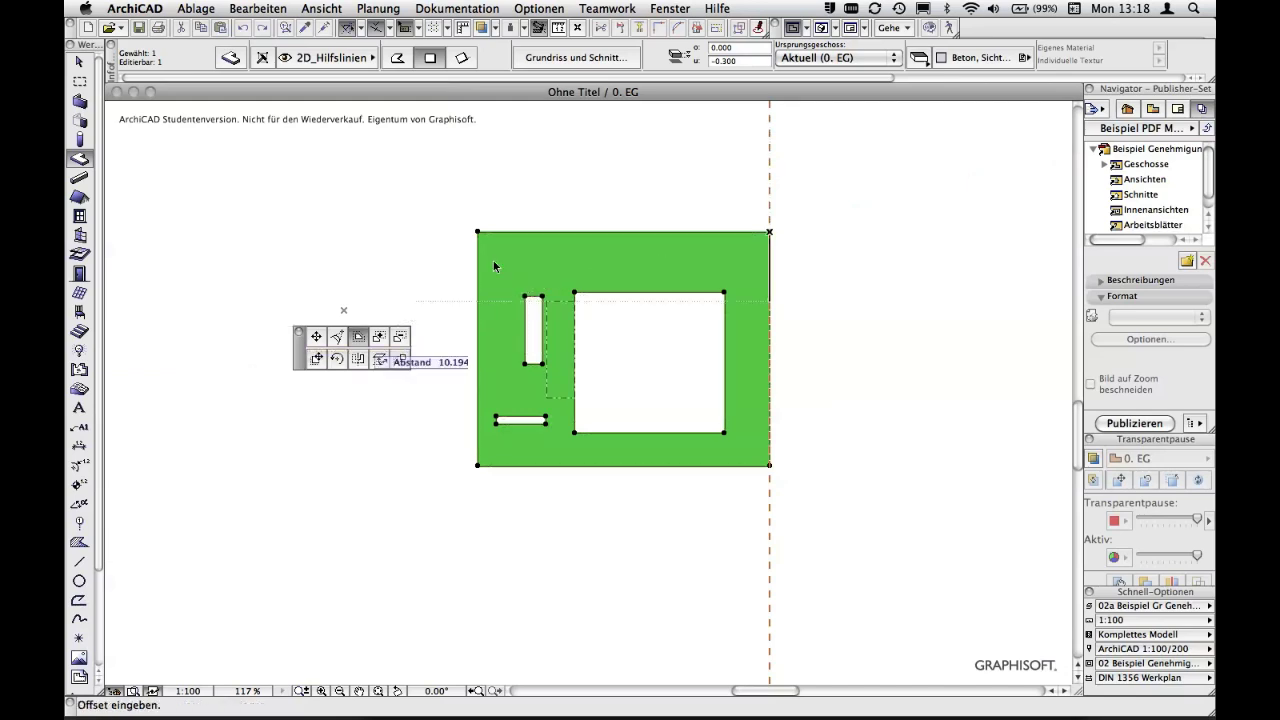
text(0.25)
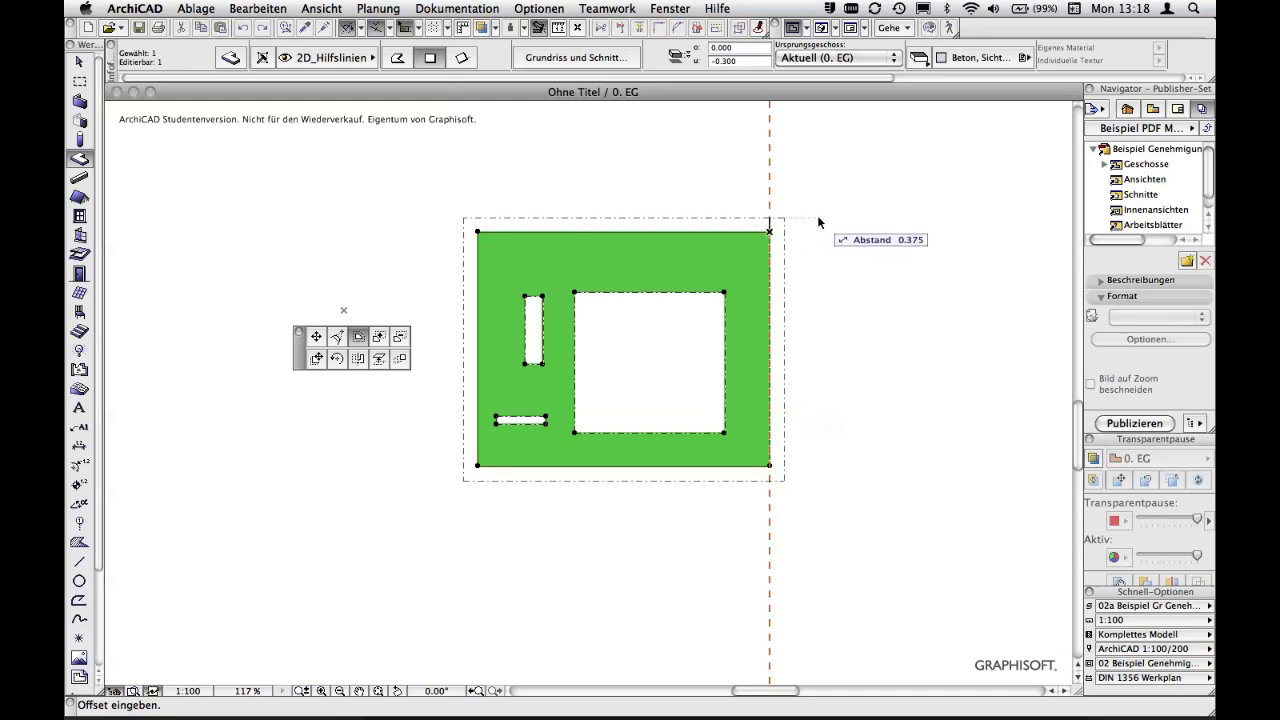
key(Tab)
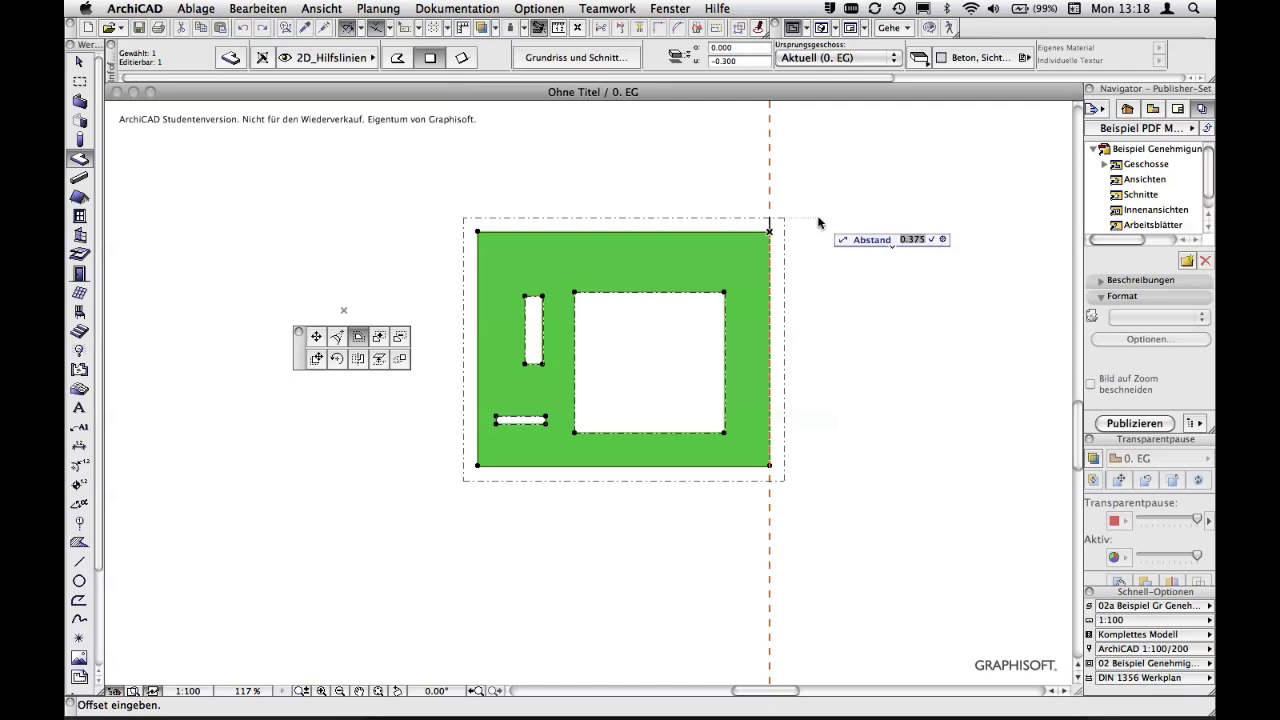
text(10)
key(Return)
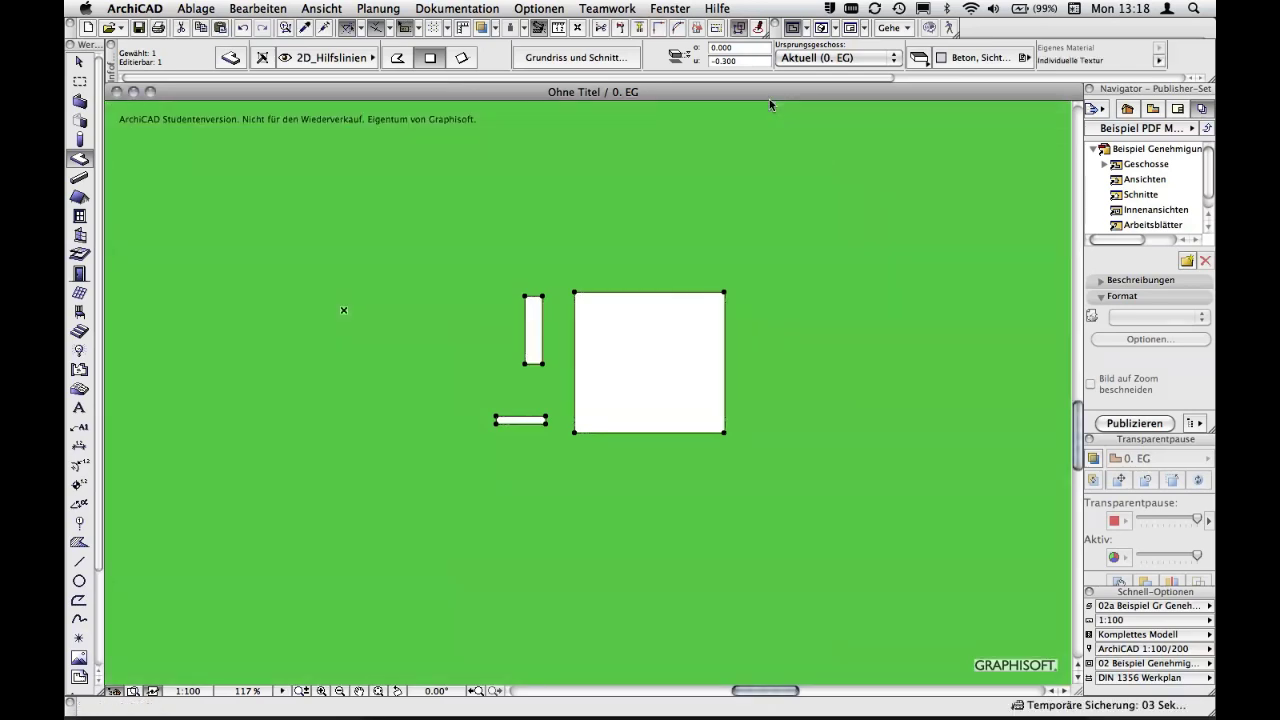
key(ctrl+apostrophe)
key(ctrl+z)
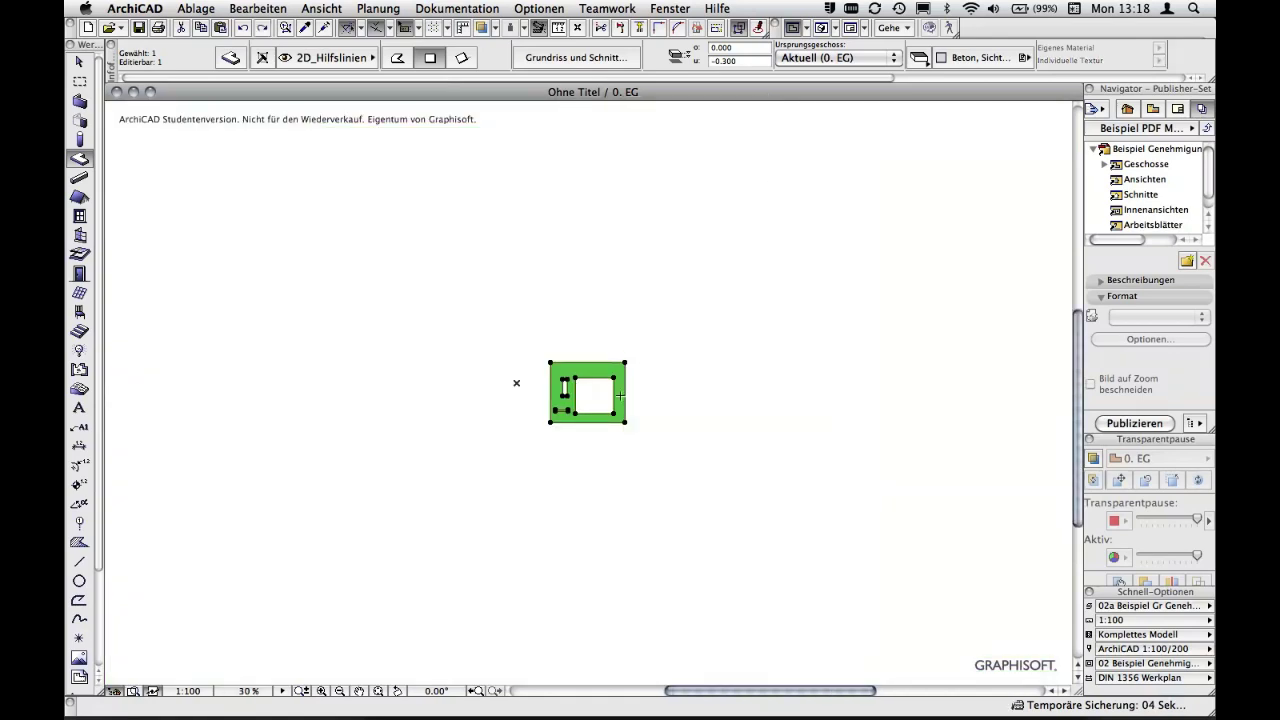
Step: Offset the slab's outer boundary outward by 0.2
scroll(620, 396, up, 5)
scroll(620, 393, up, 1)
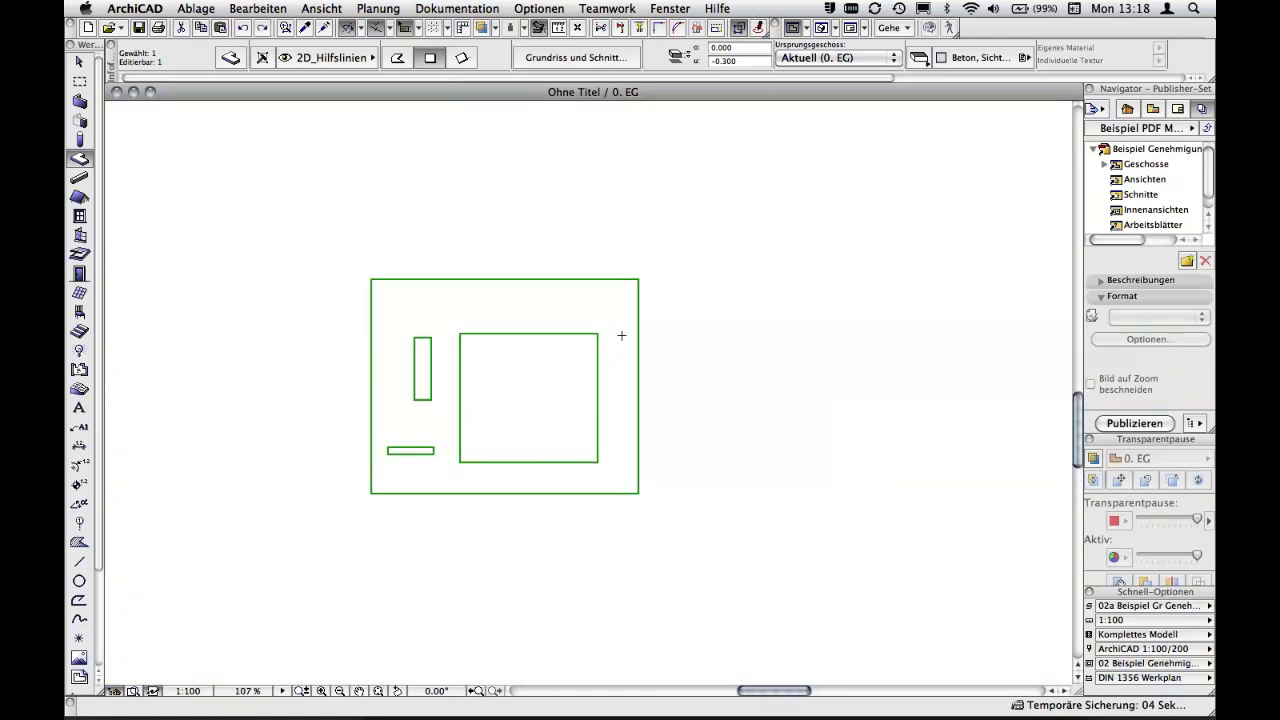
click(638, 278)
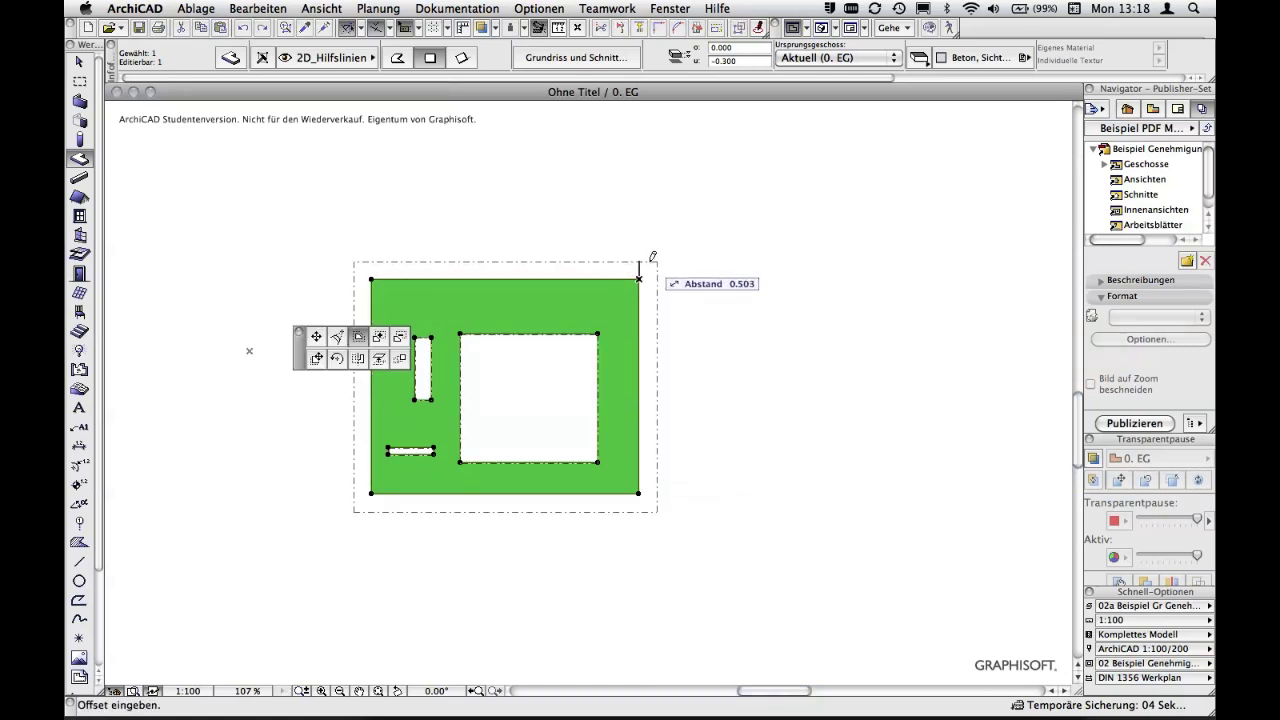
key(Tab)
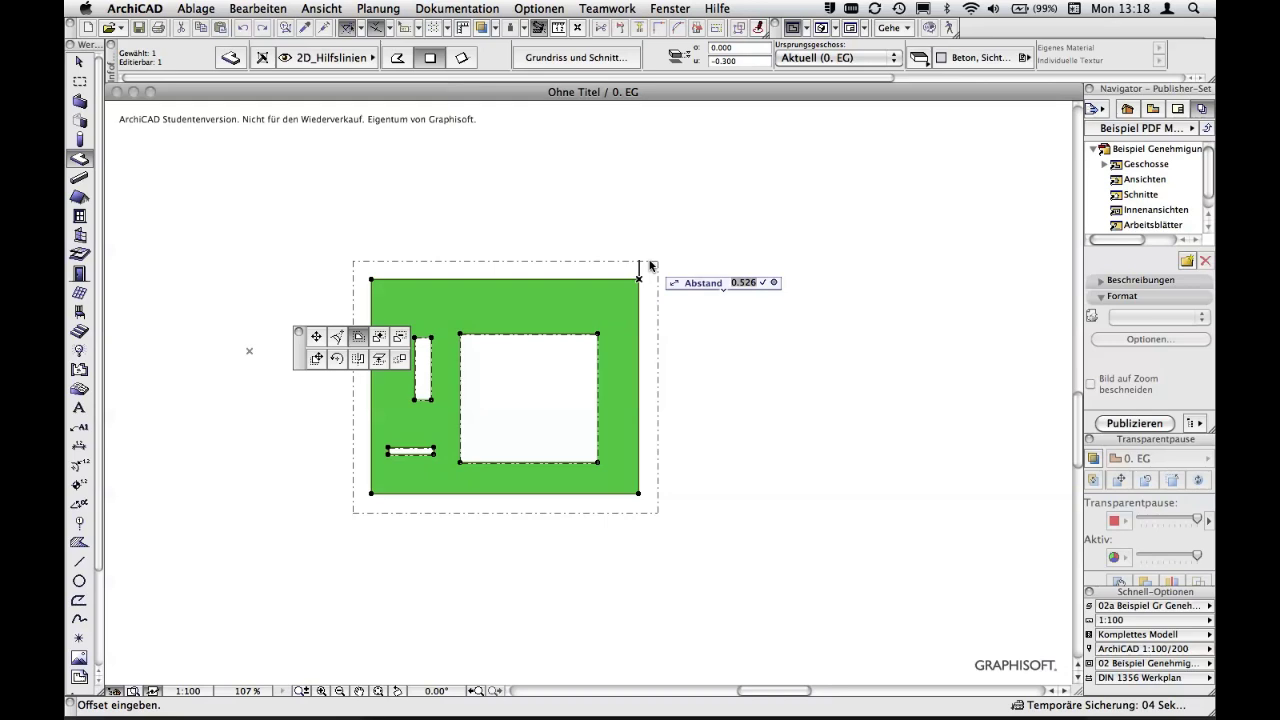
text(.2)
key(Return)
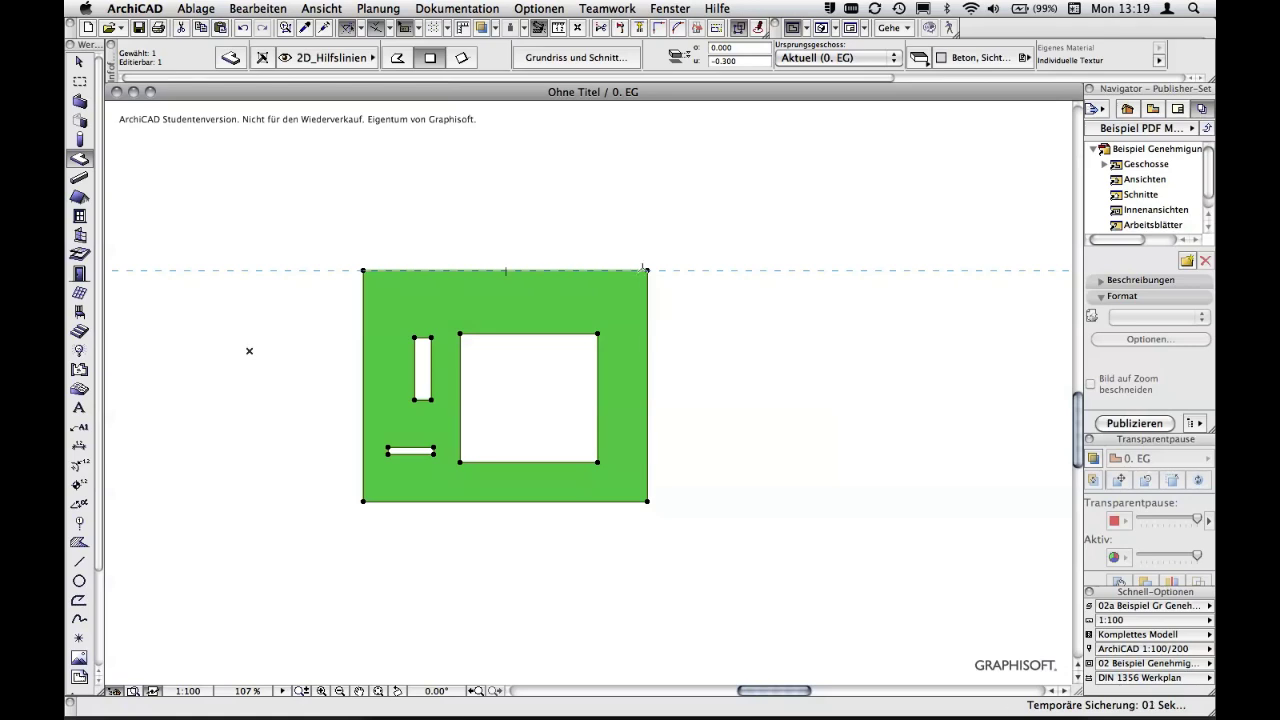
Step: Zoom in on the slab, start another corner offset and cancel it
scroll(637, 305, left, 2)
scroll(697, 271, left, 5)
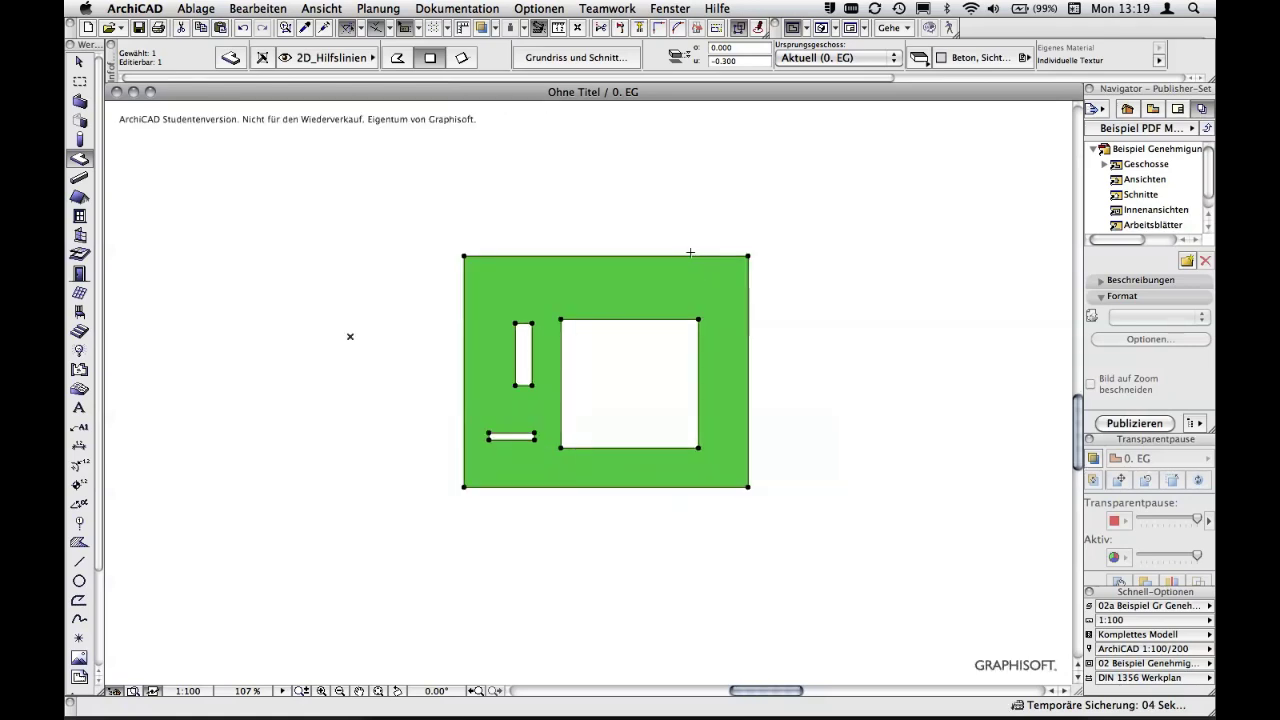
scroll(690, 253, up, 3)
middle_drag(686, 254, 723, 191)
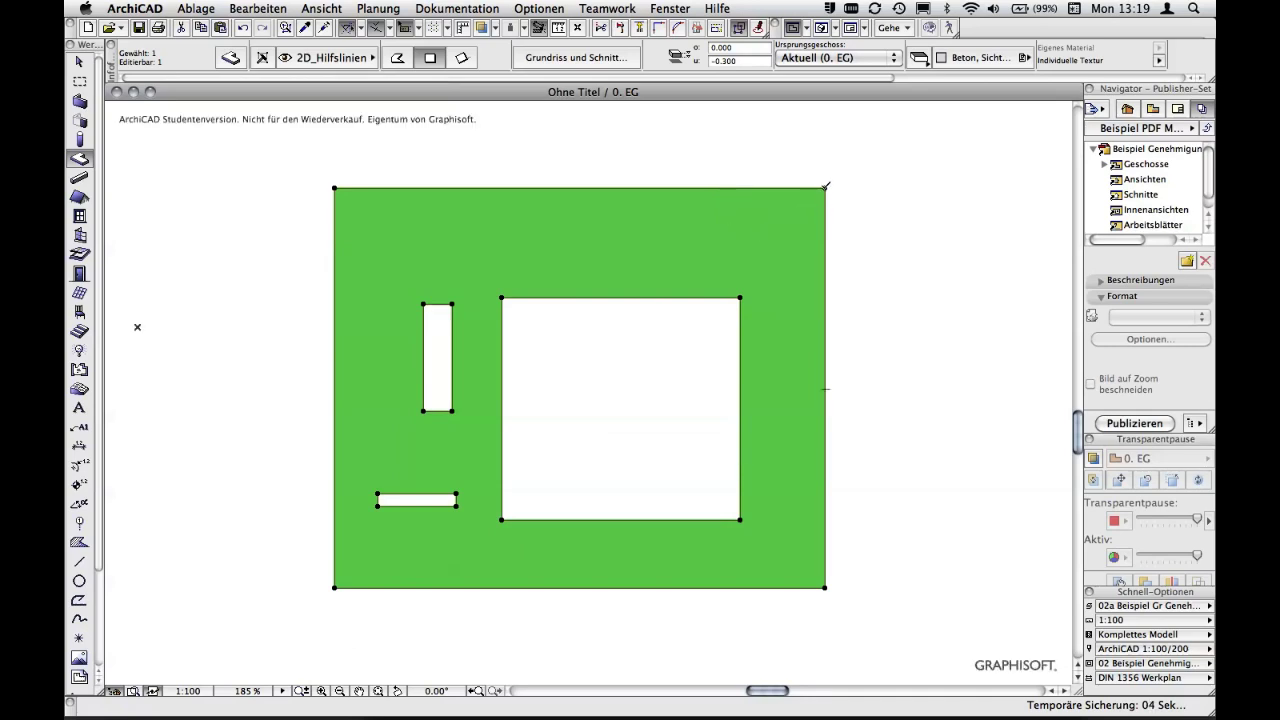
click(825, 188)
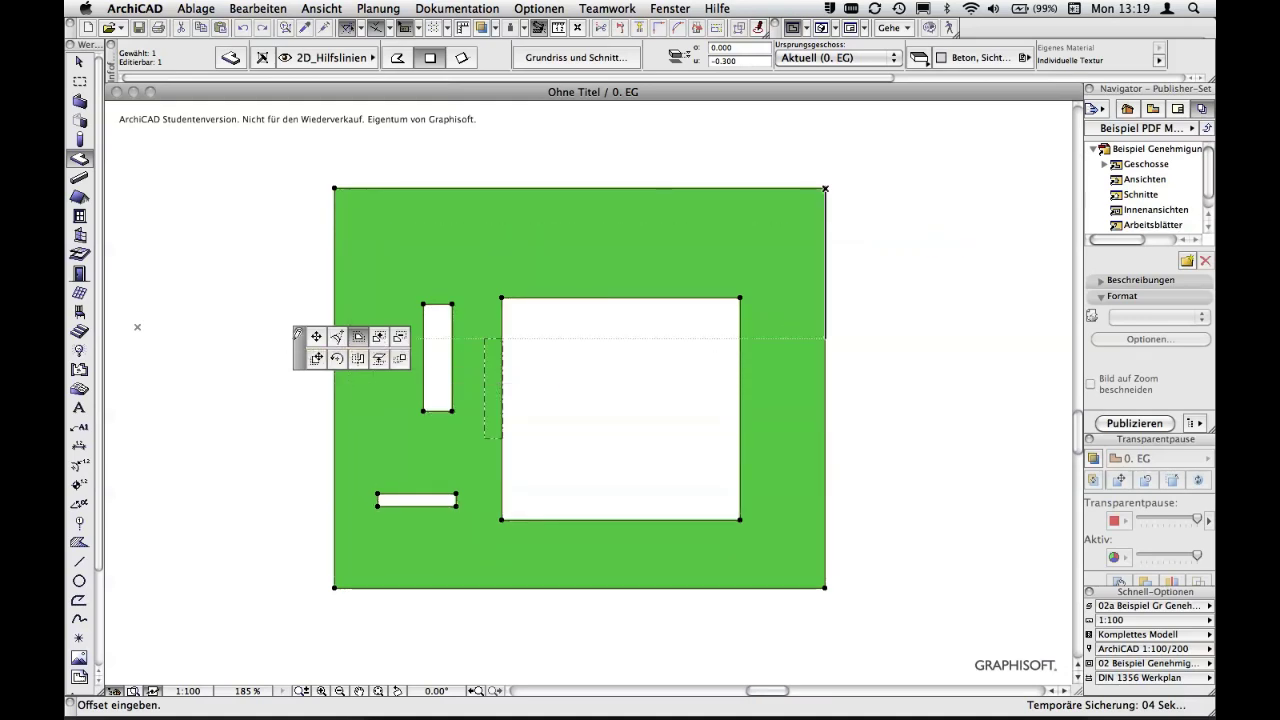
key(Escape)
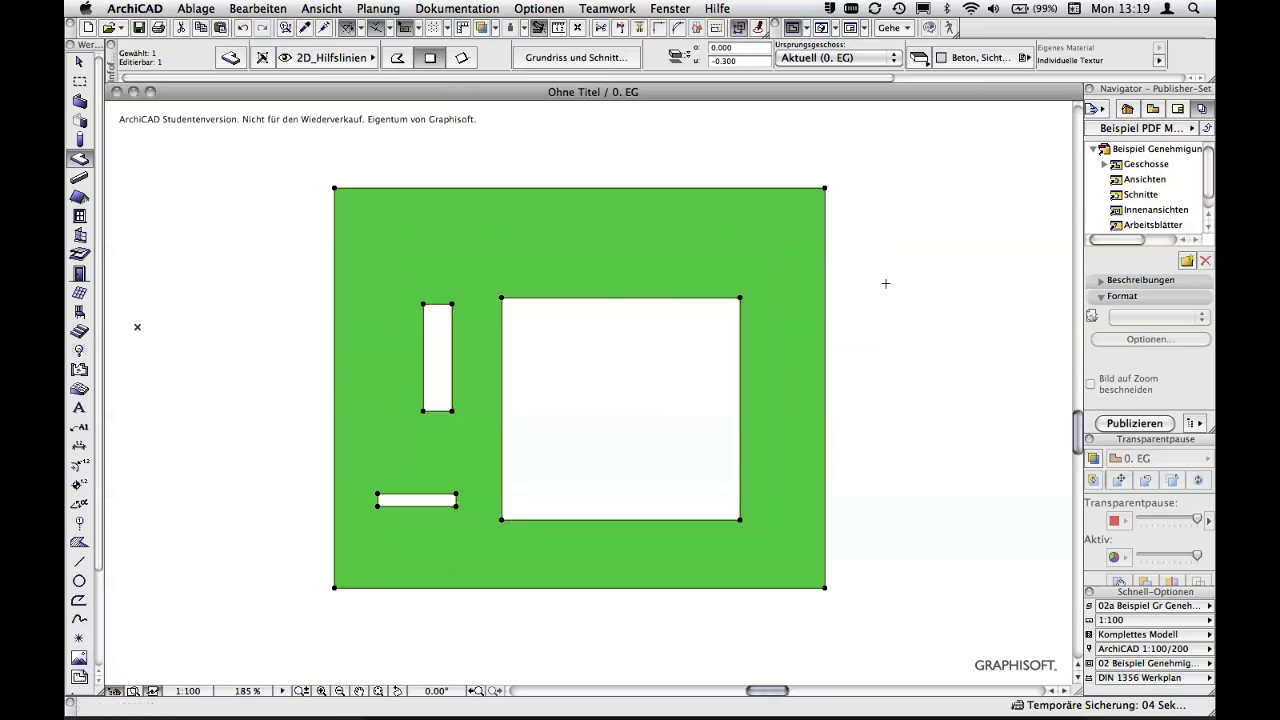
Step: Offset the large hole's right edge inward to narrow that opening
key(Escape)
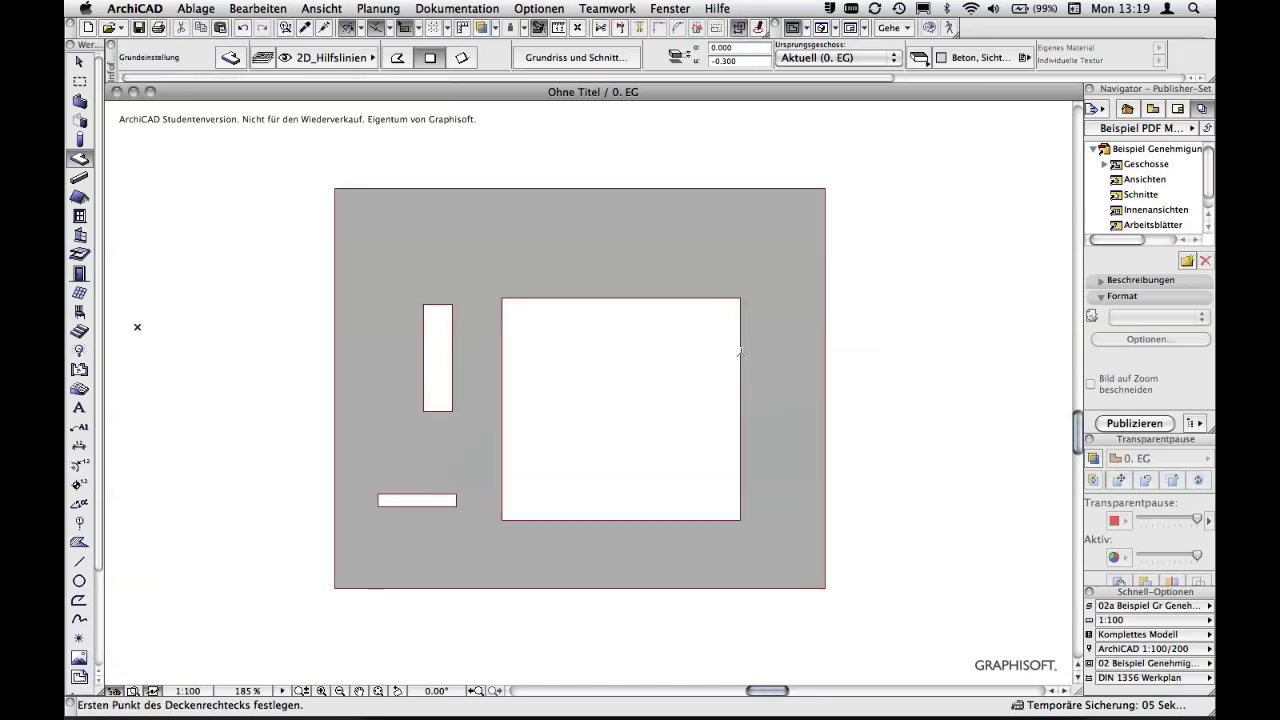
shift+click(741, 355)
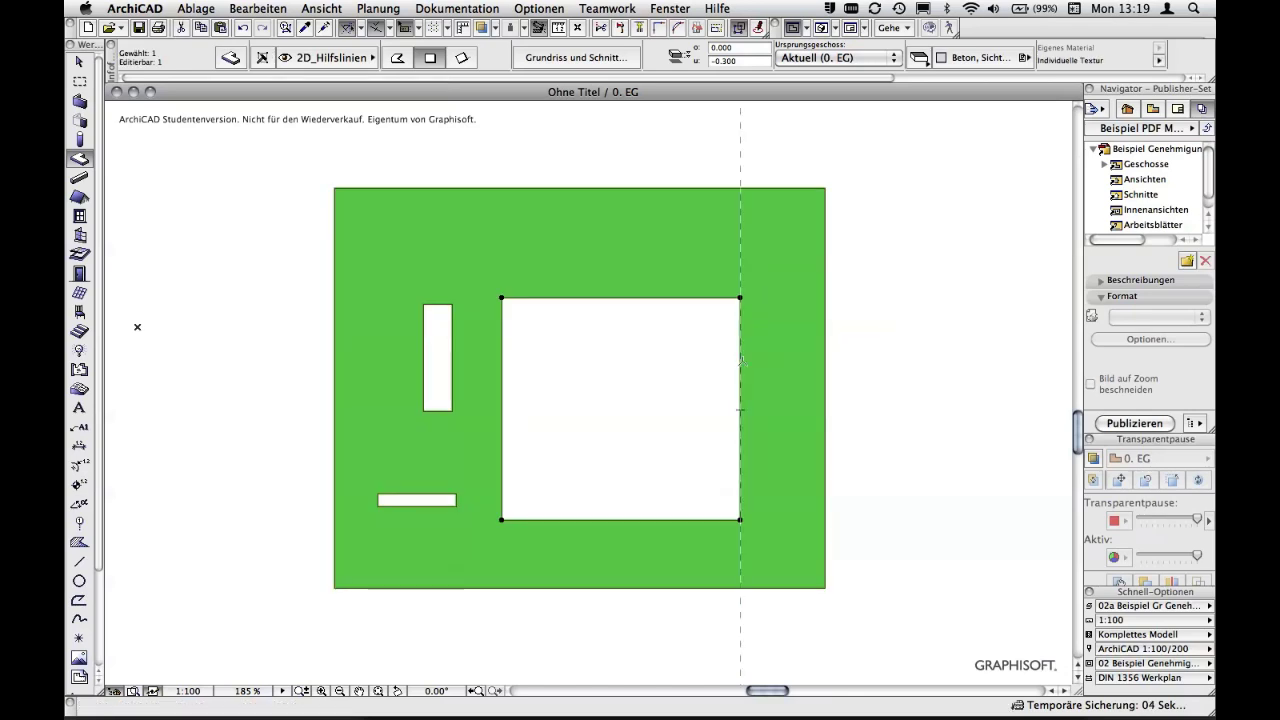
click(740, 357)
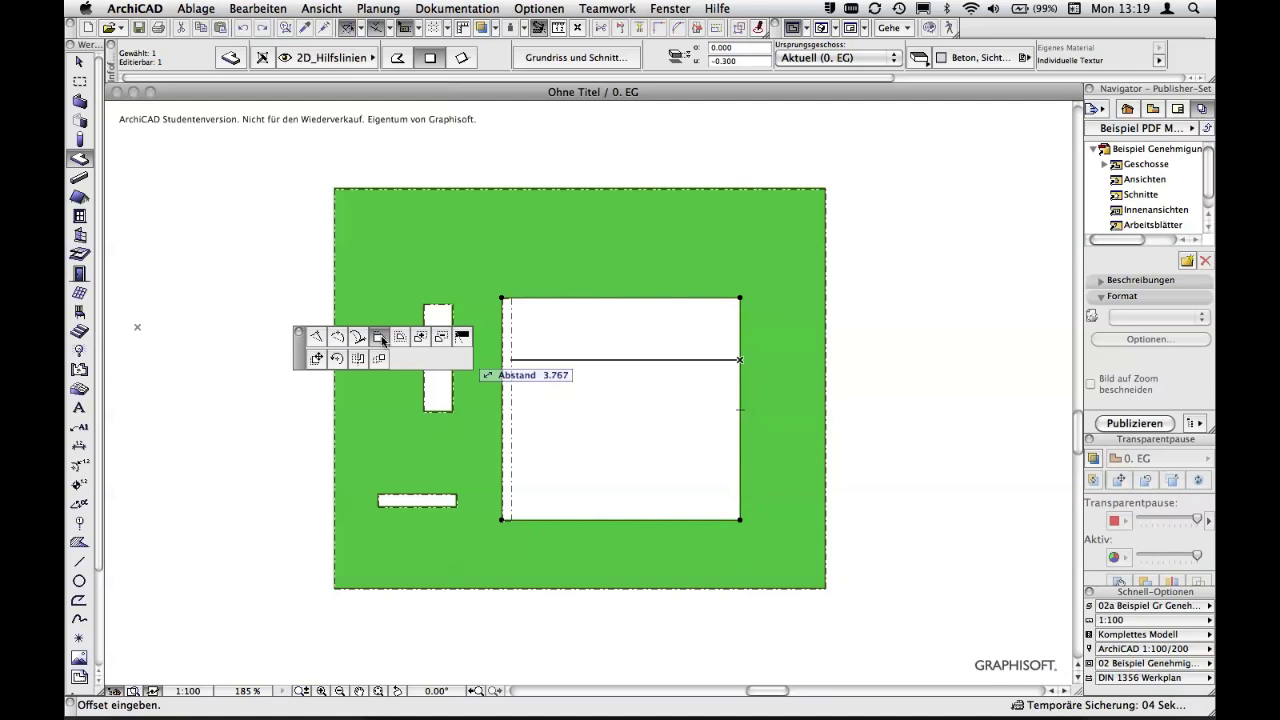
click(723, 348)
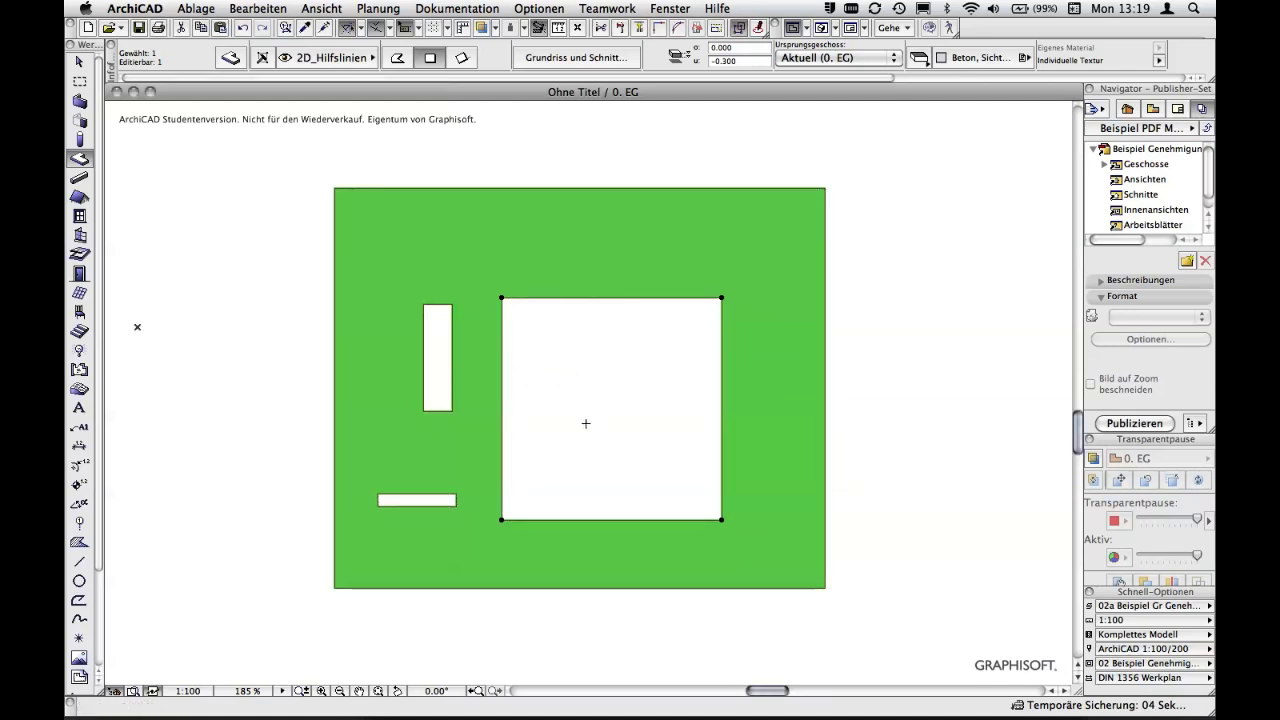
key(Escape)
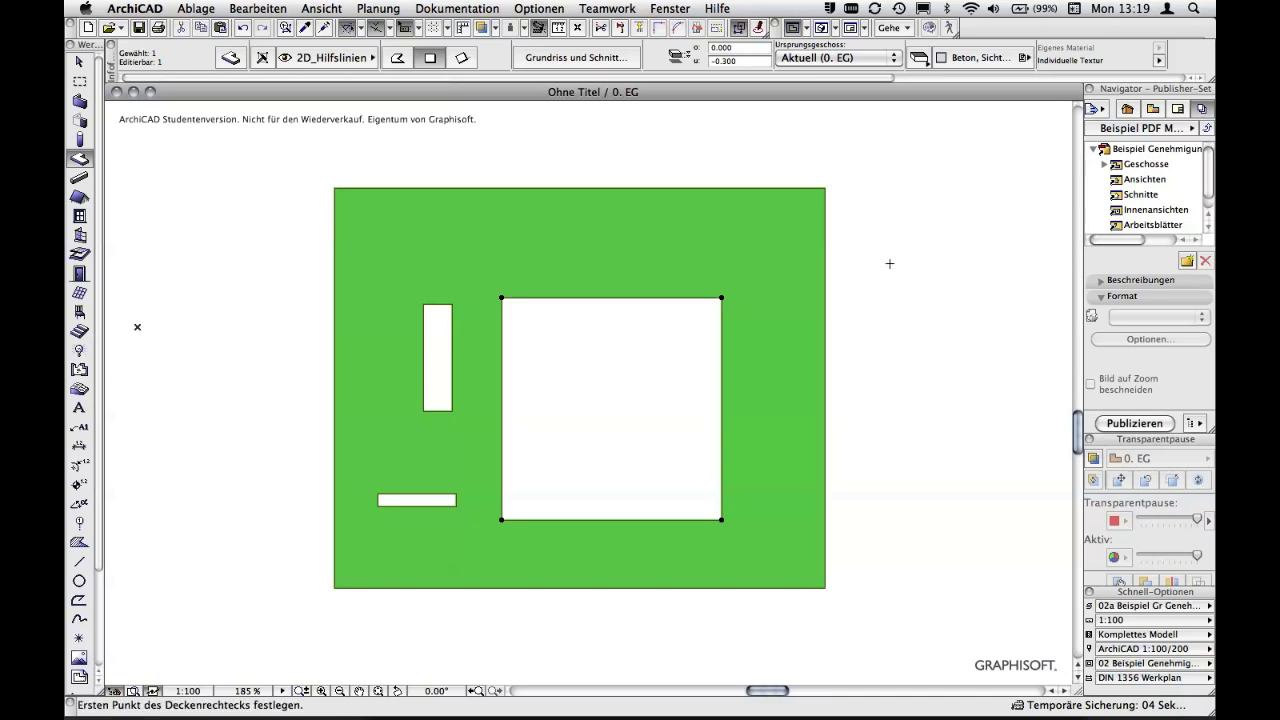